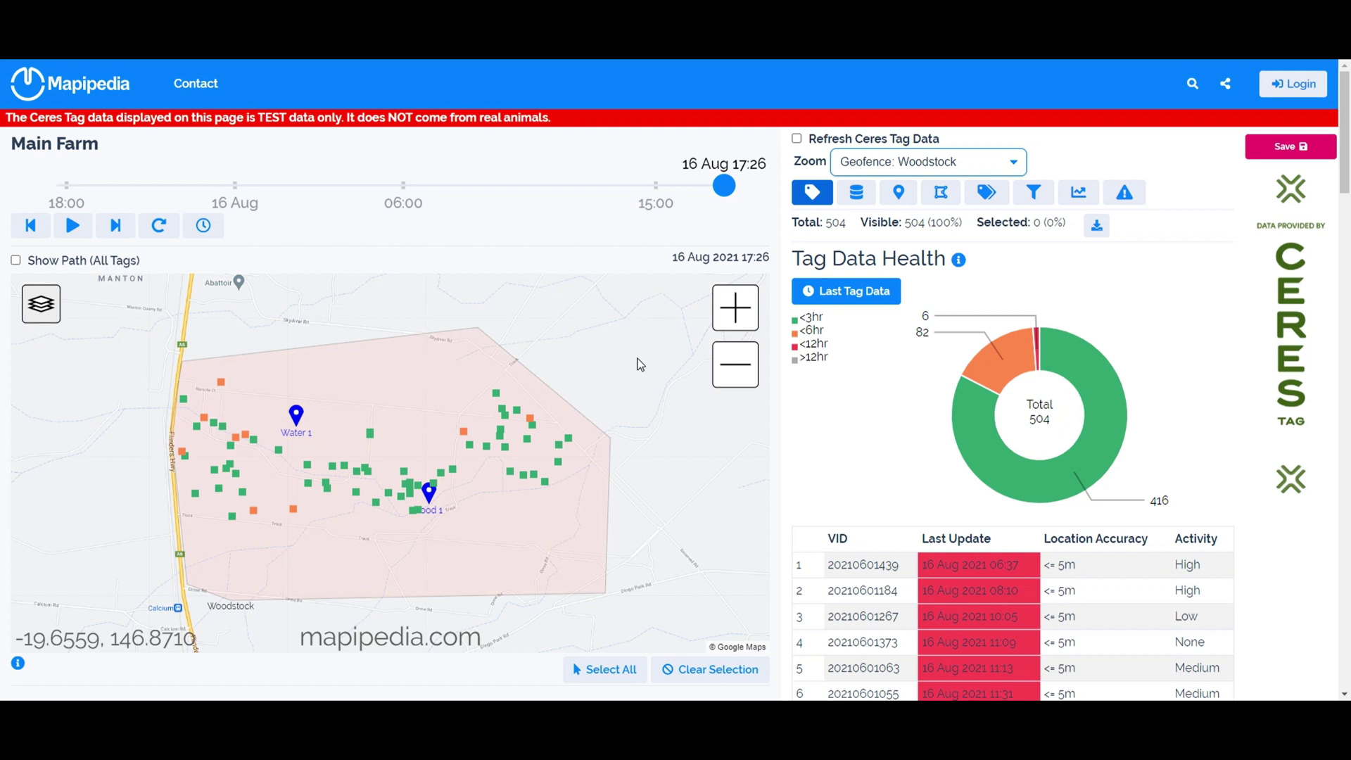
# Show the Geofences list and its file-upload help notes, with the land parcels_1.json window beside them.
pyautogui.click(940, 192)
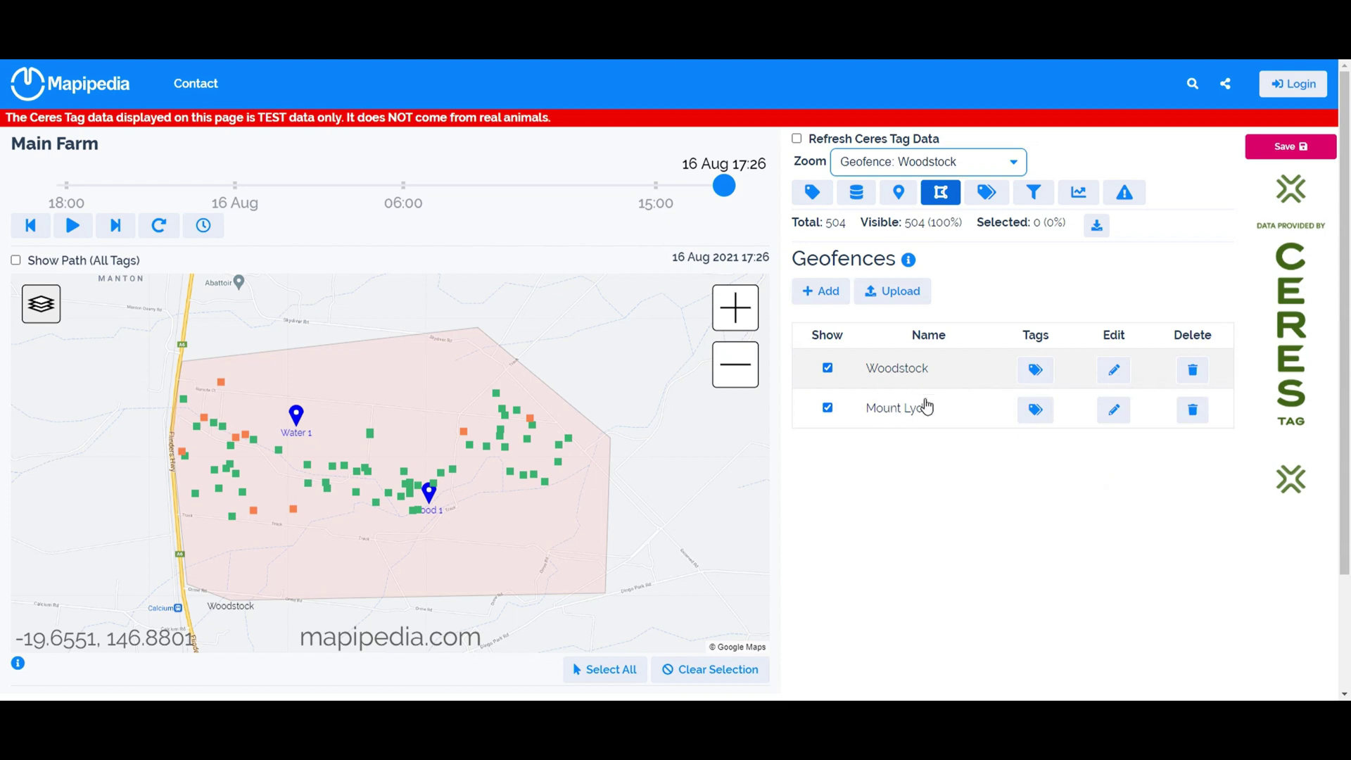
pyautogui.click(908, 259)
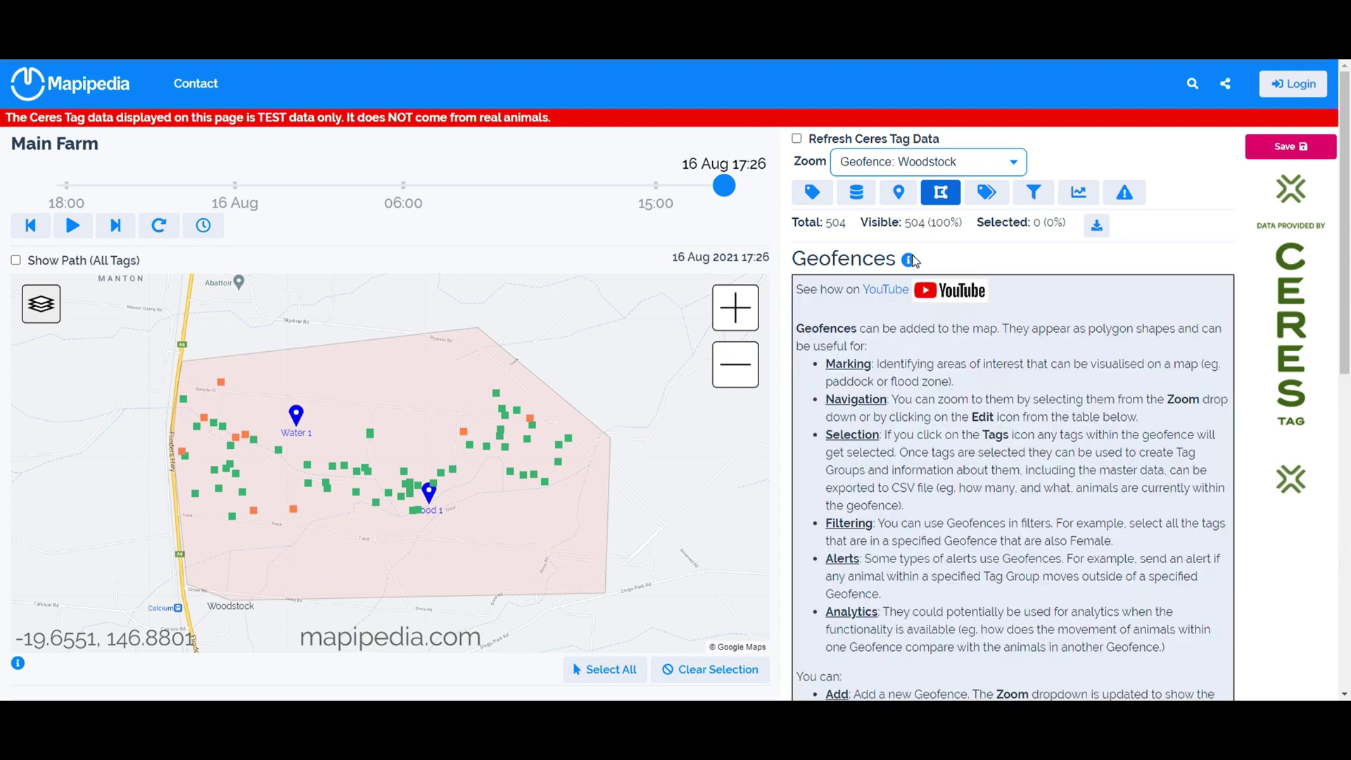
pyautogui.scroll(-5, 896, 446)
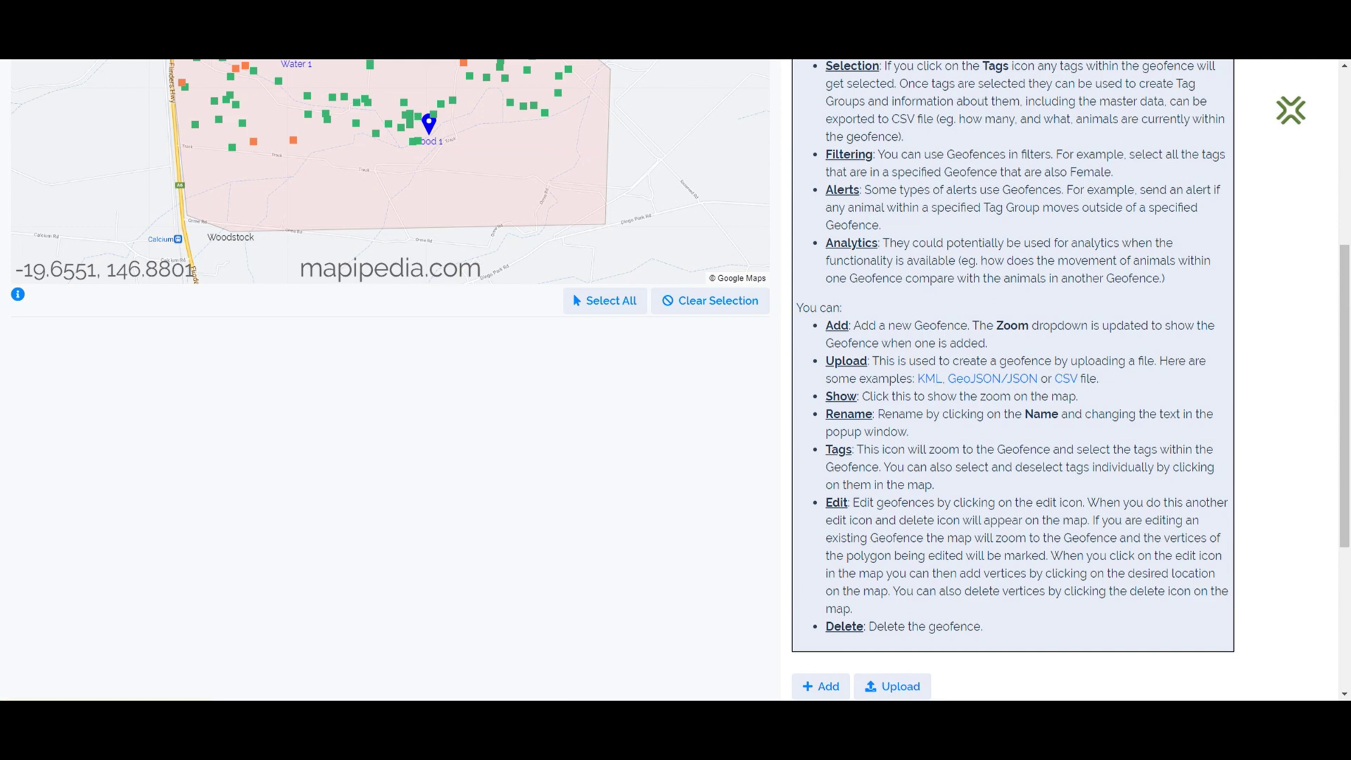
pyautogui.moveTo(1350, 169); pyautogui.dragTo(412, 97)
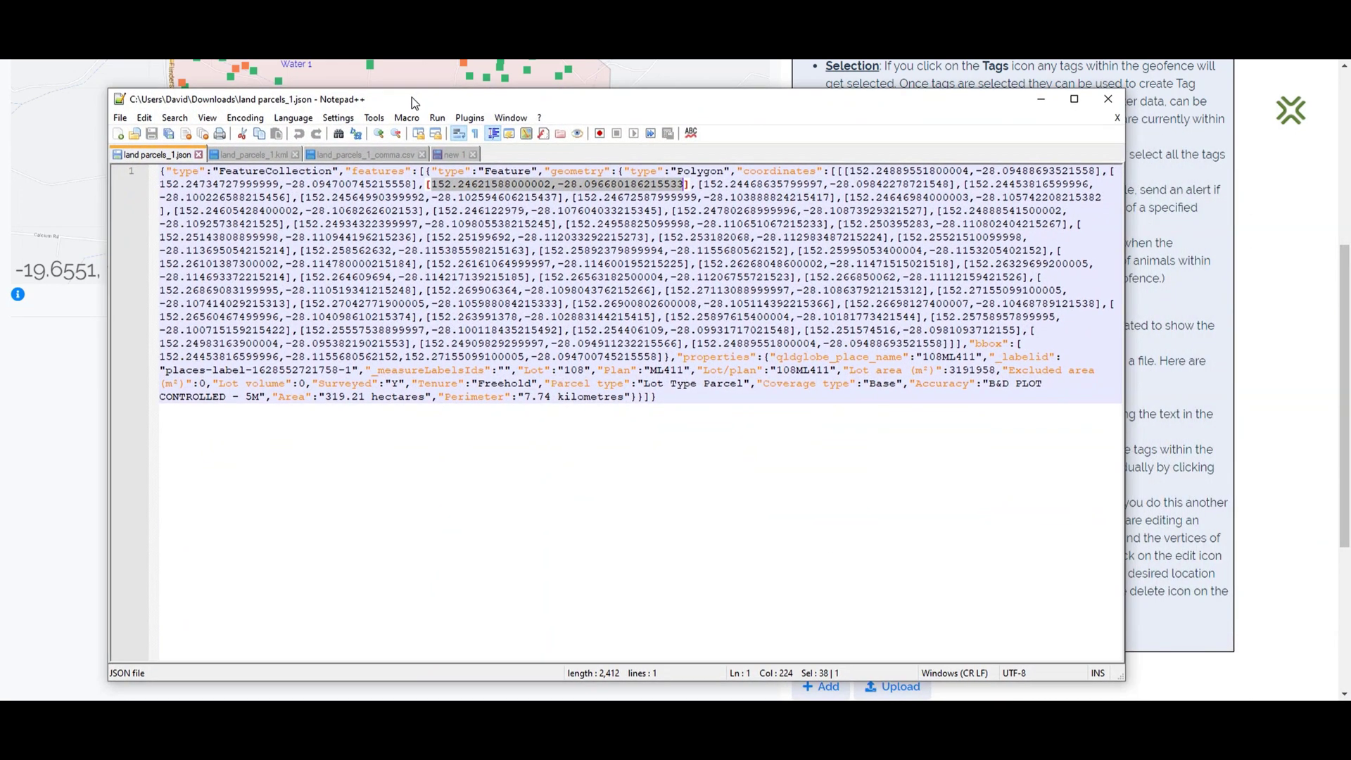
# Select the second coordinate pair in the parcel's JSON export, then view the KML version.
pyautogui.click(554, 256)
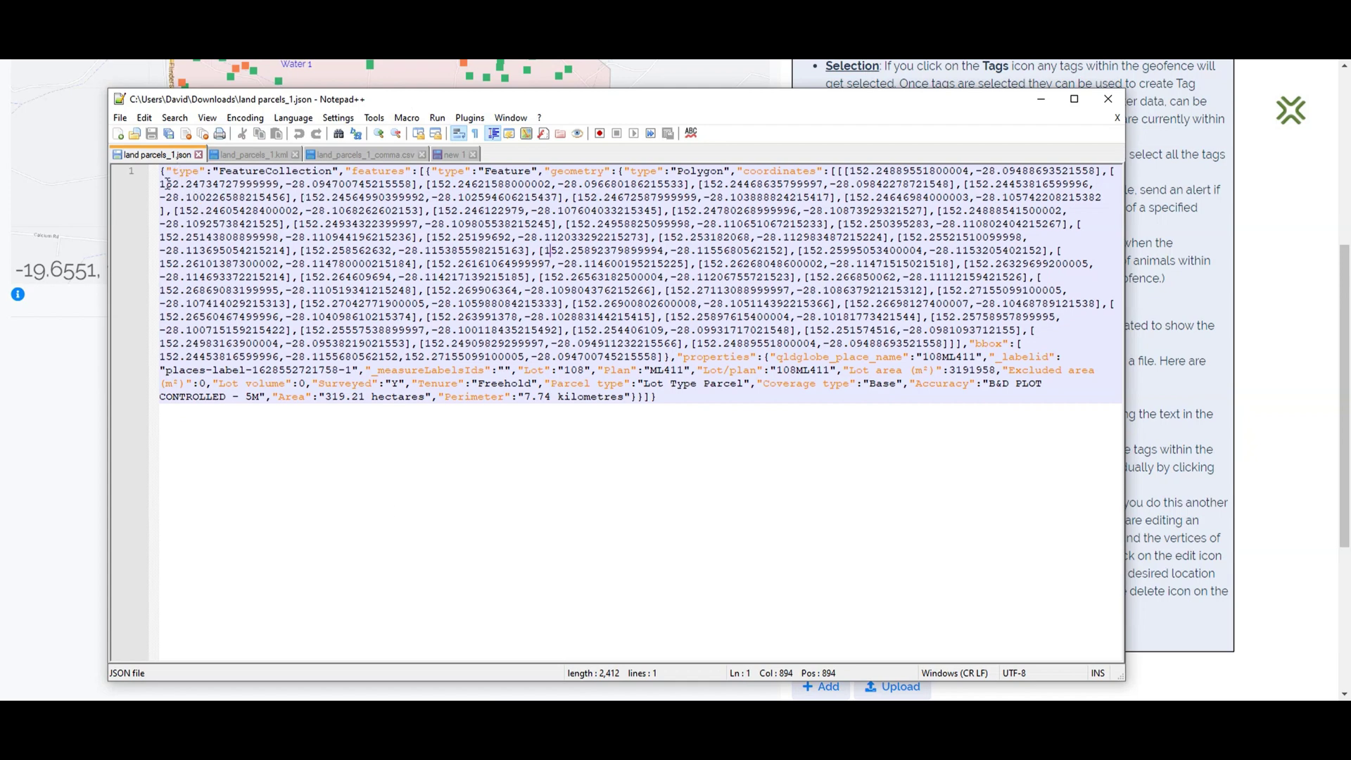
pyautogui.moveTo(162, 184); pyautogui.dragTo(412, 186)
pyautogui.click(266, 155)
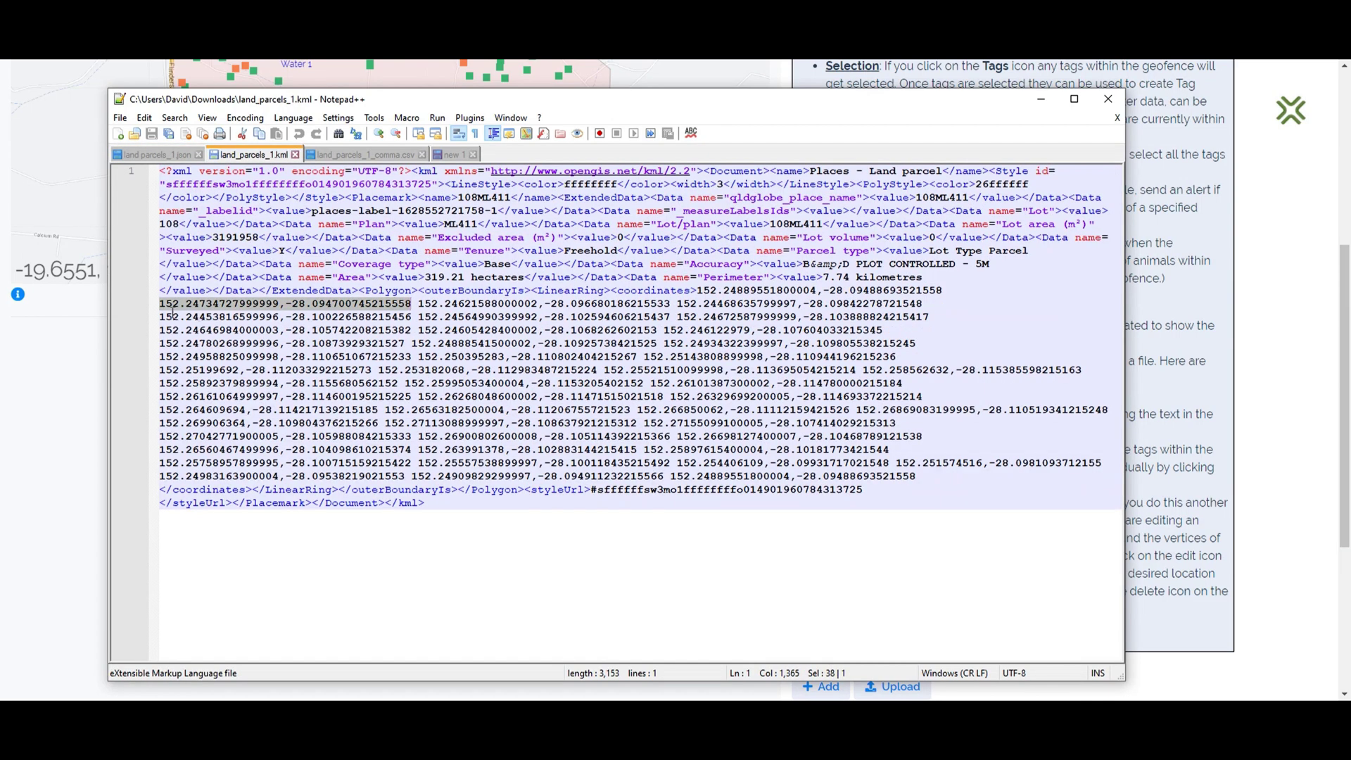
# Review the CSV export's geo 1 name and coordinate rows, then return to the Mapipedia page.
pyautogui.click(373, 155)
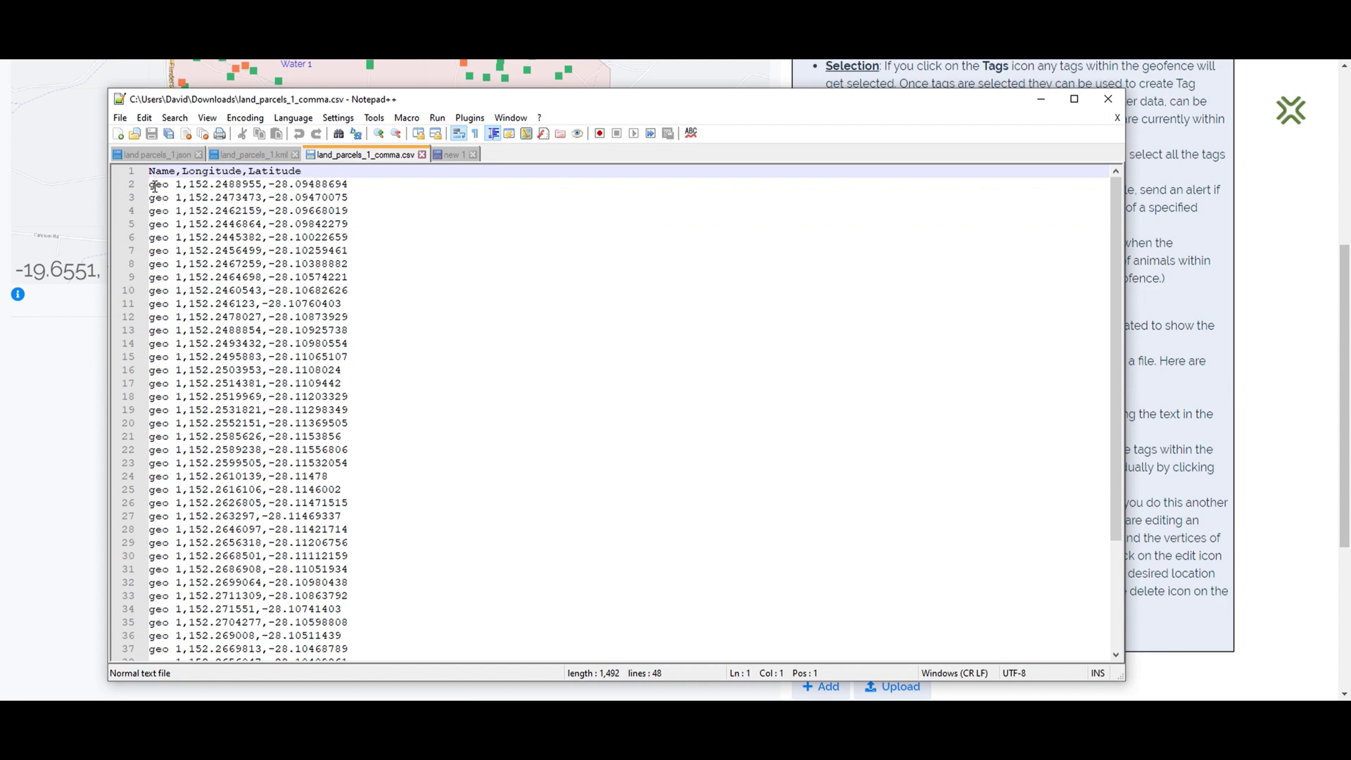
pyautogui.moveTo(149, 185); pyautogui.dragTo(182, 185)
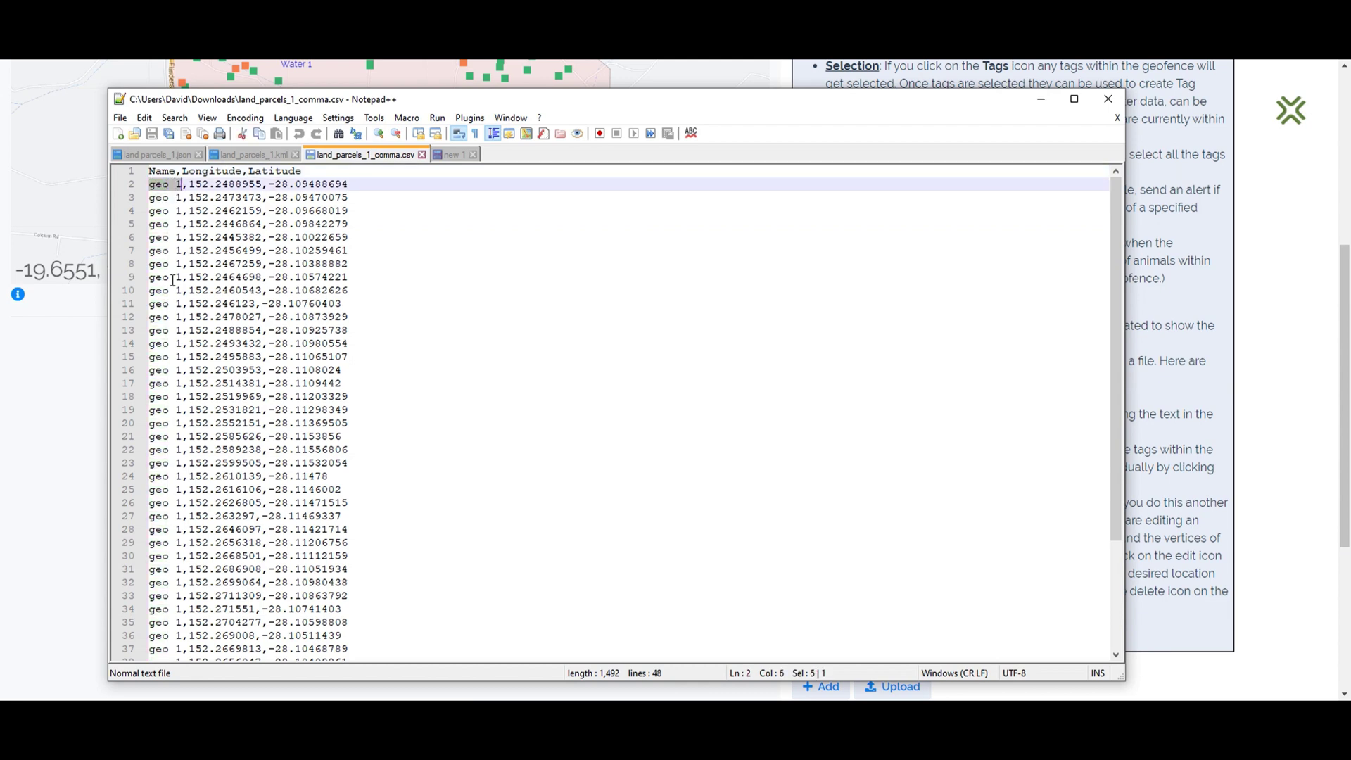
pyautogui.scroll(-4, 215, 356)
pyautogui.scroll(4, 239, 388)
pyautogui.scroll(-4, 159, 302)
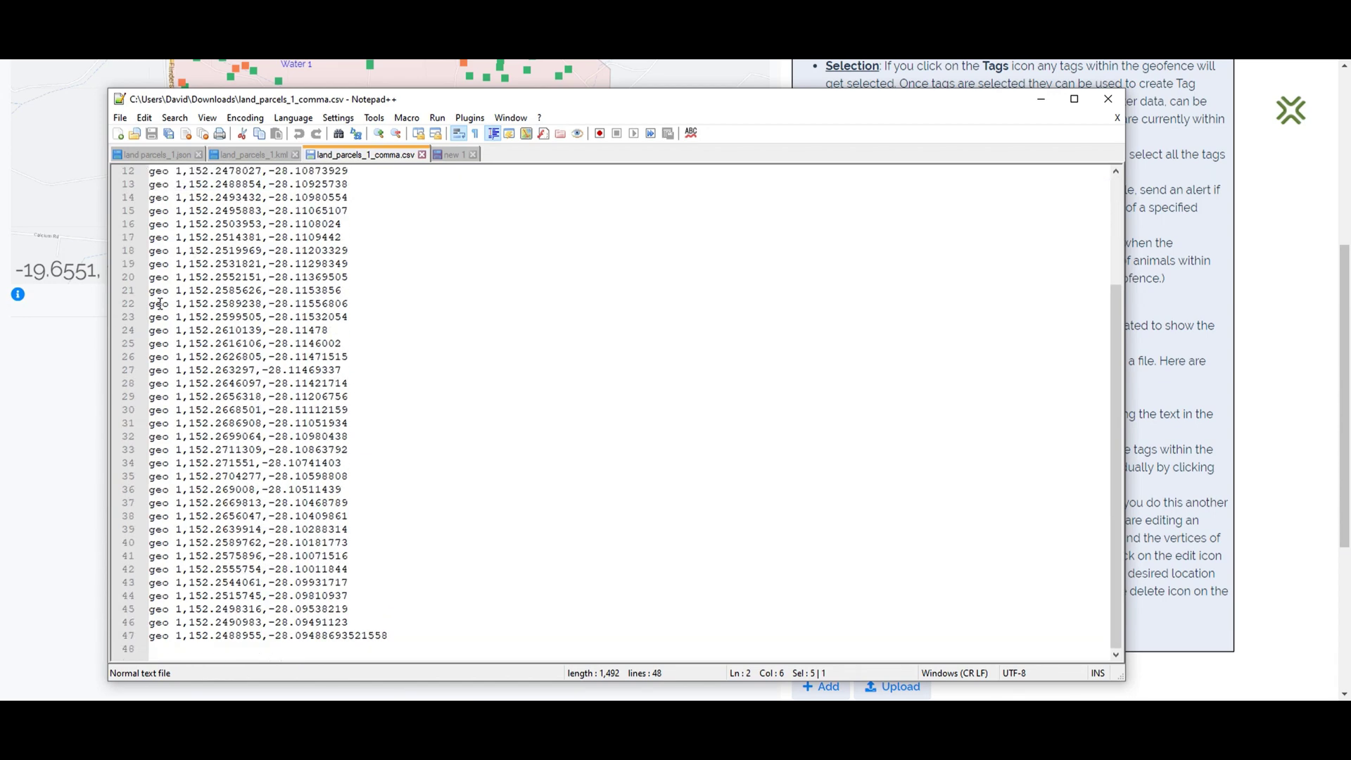
pyautogui.scroll(4, 188, 433)
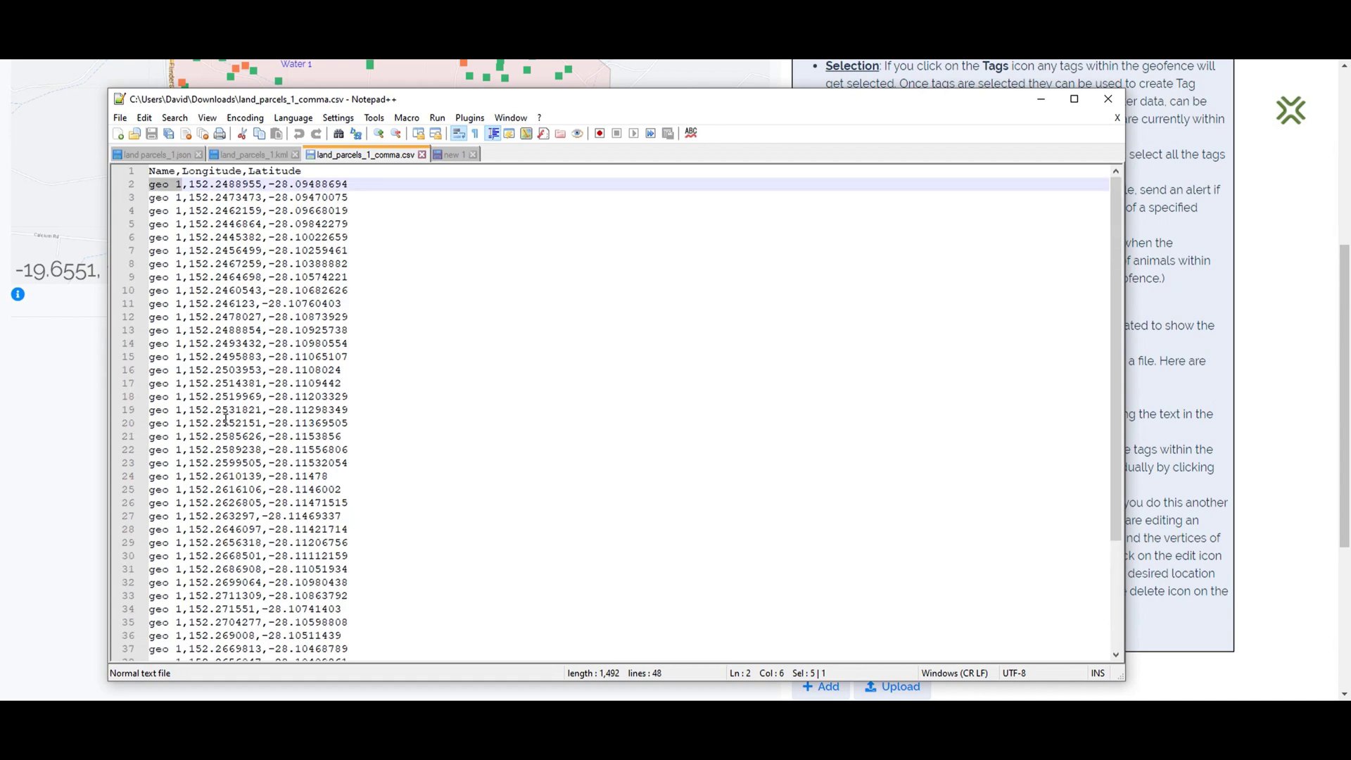
pyautogui.click(408, 301)
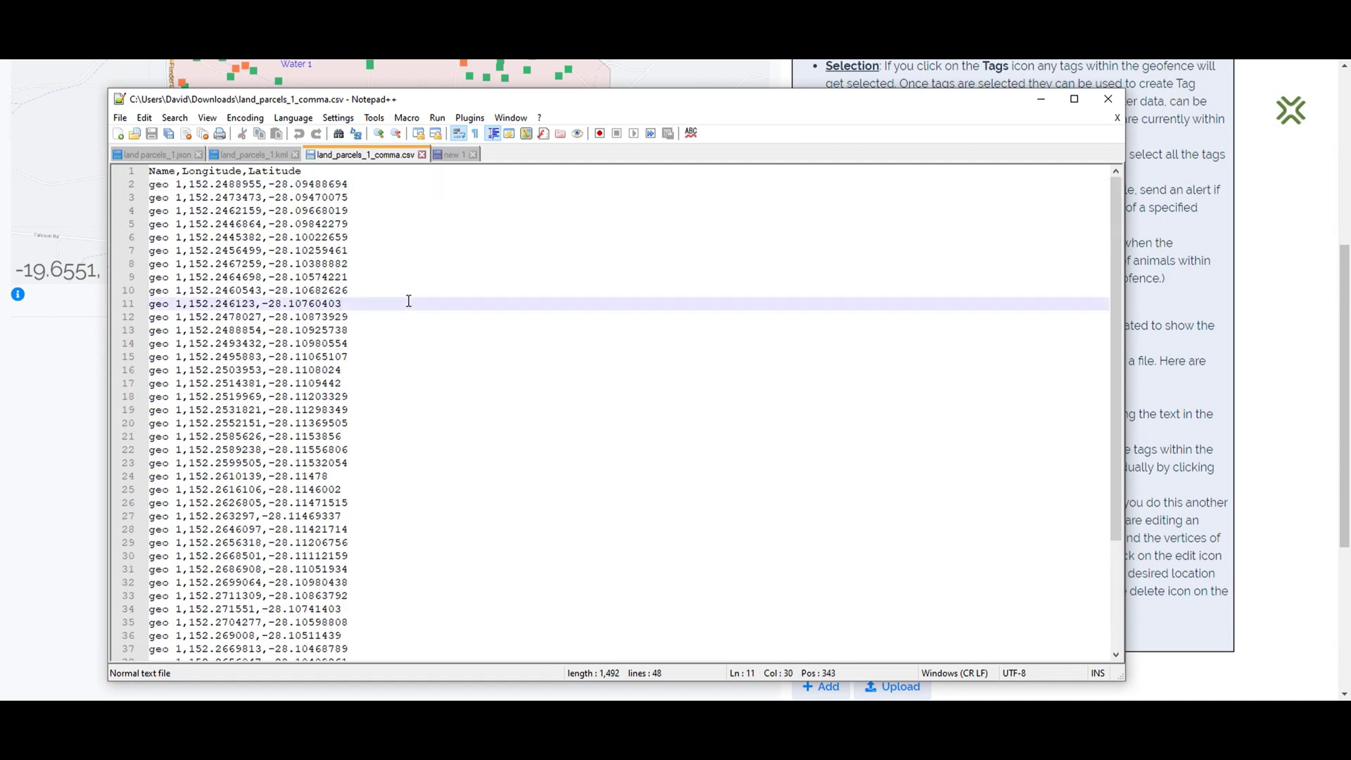
pyautogui.hotkey('alt', 'Tab')
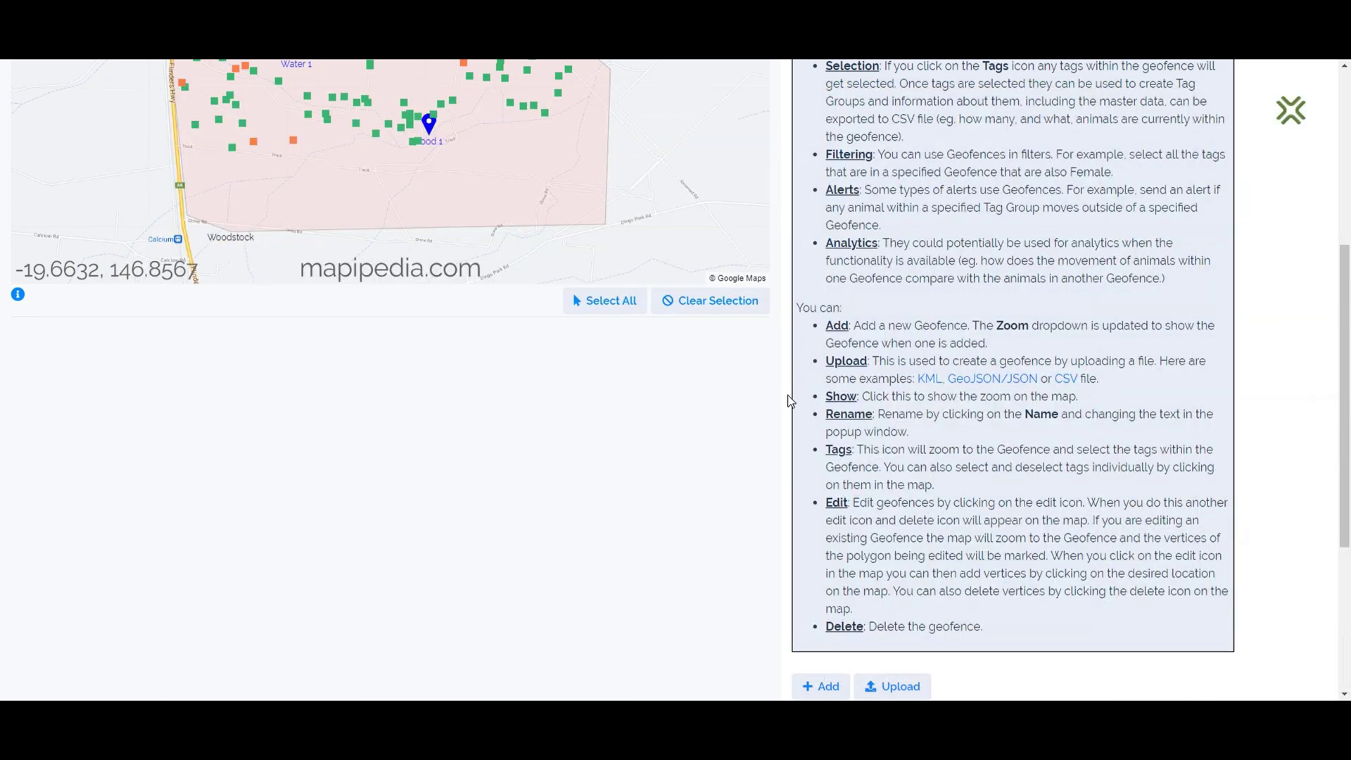
# Upload land parcels_1.json as a geofence, creating Upload 3.
pyautogui.scroll(5, 784, 397)
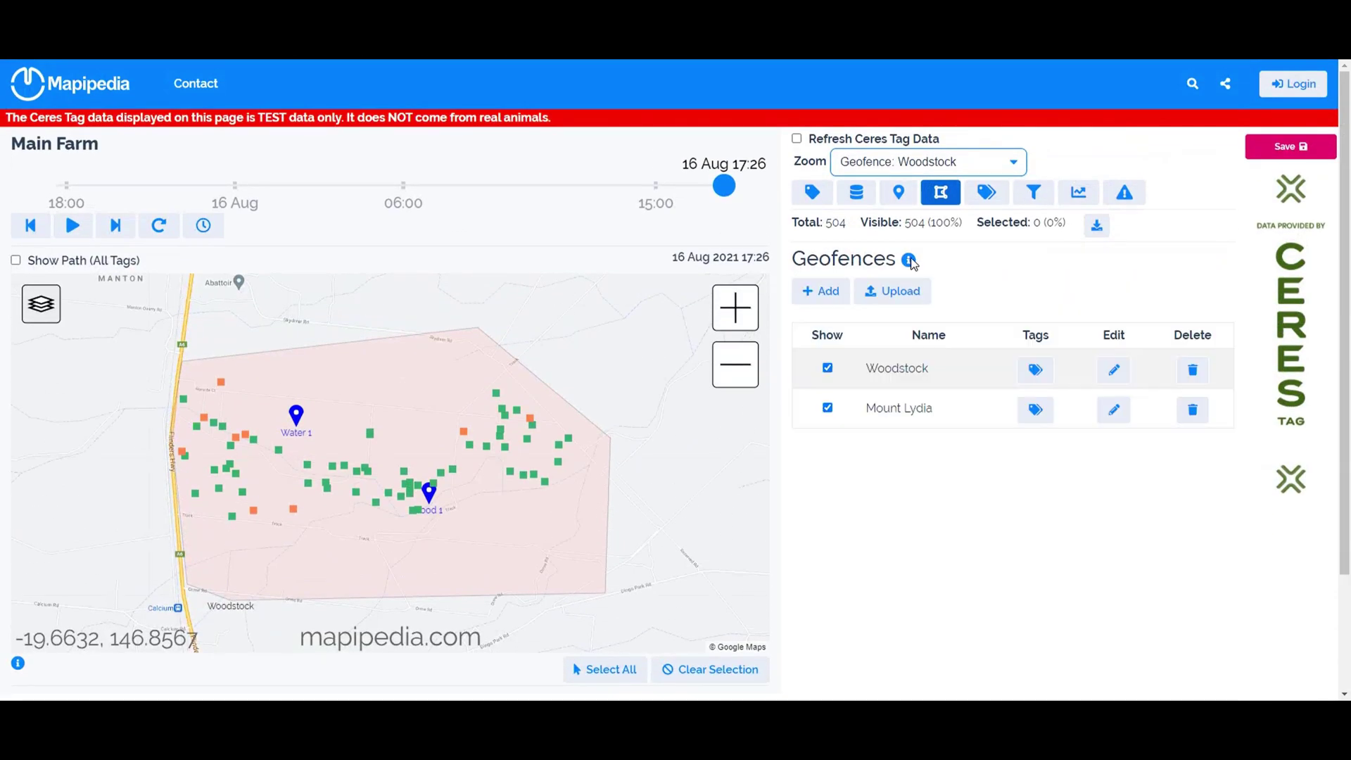
pyautogui.click(899, 295)
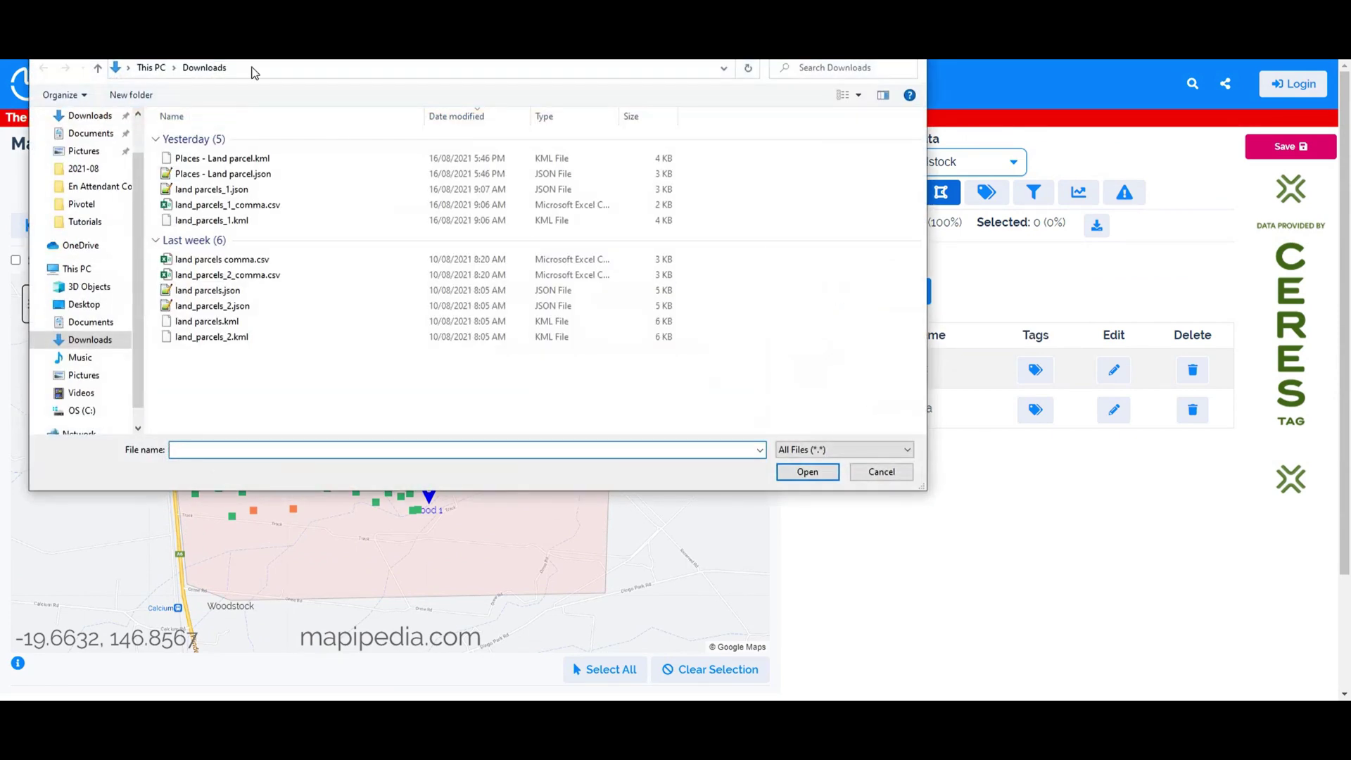
pyautogui.moveTo(258, 52); pyautogui.dragTo(333, 159)
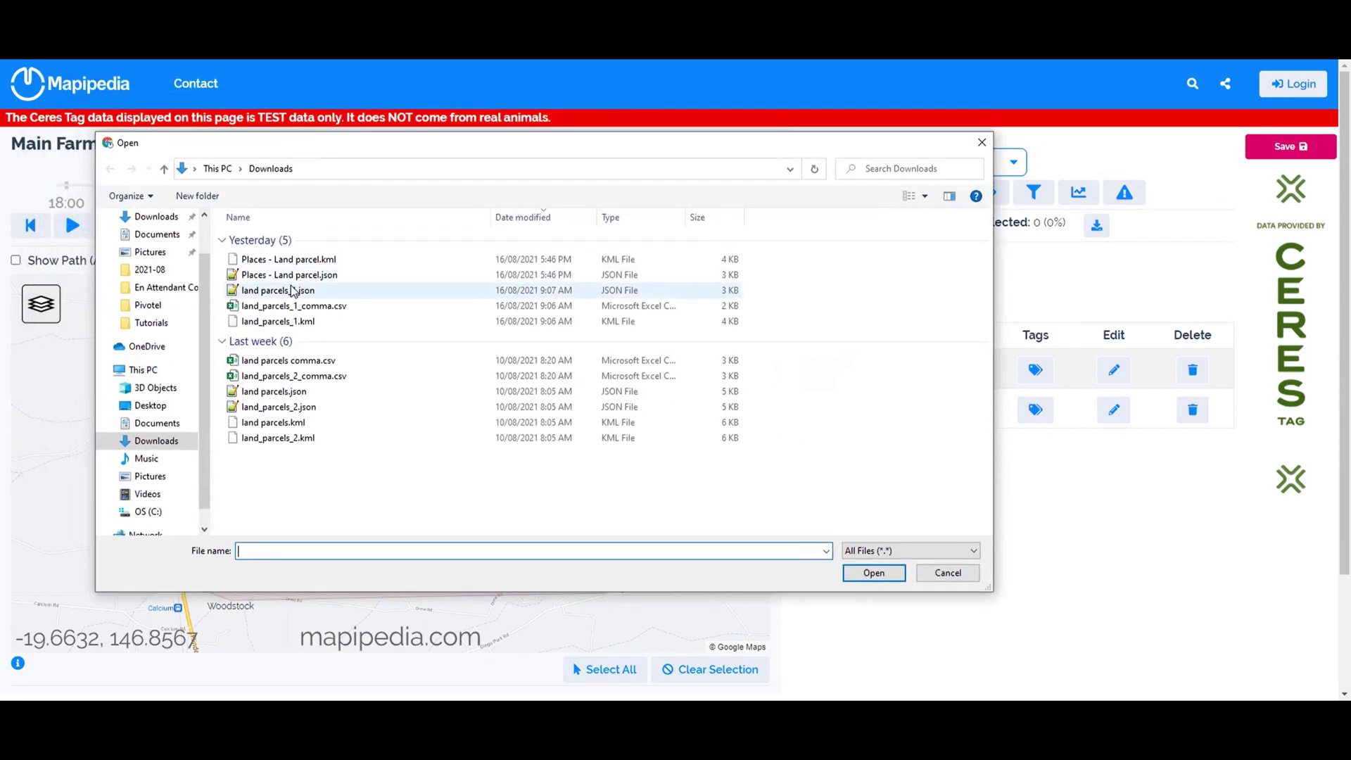
pyautogui.doubleClick(277, 292)
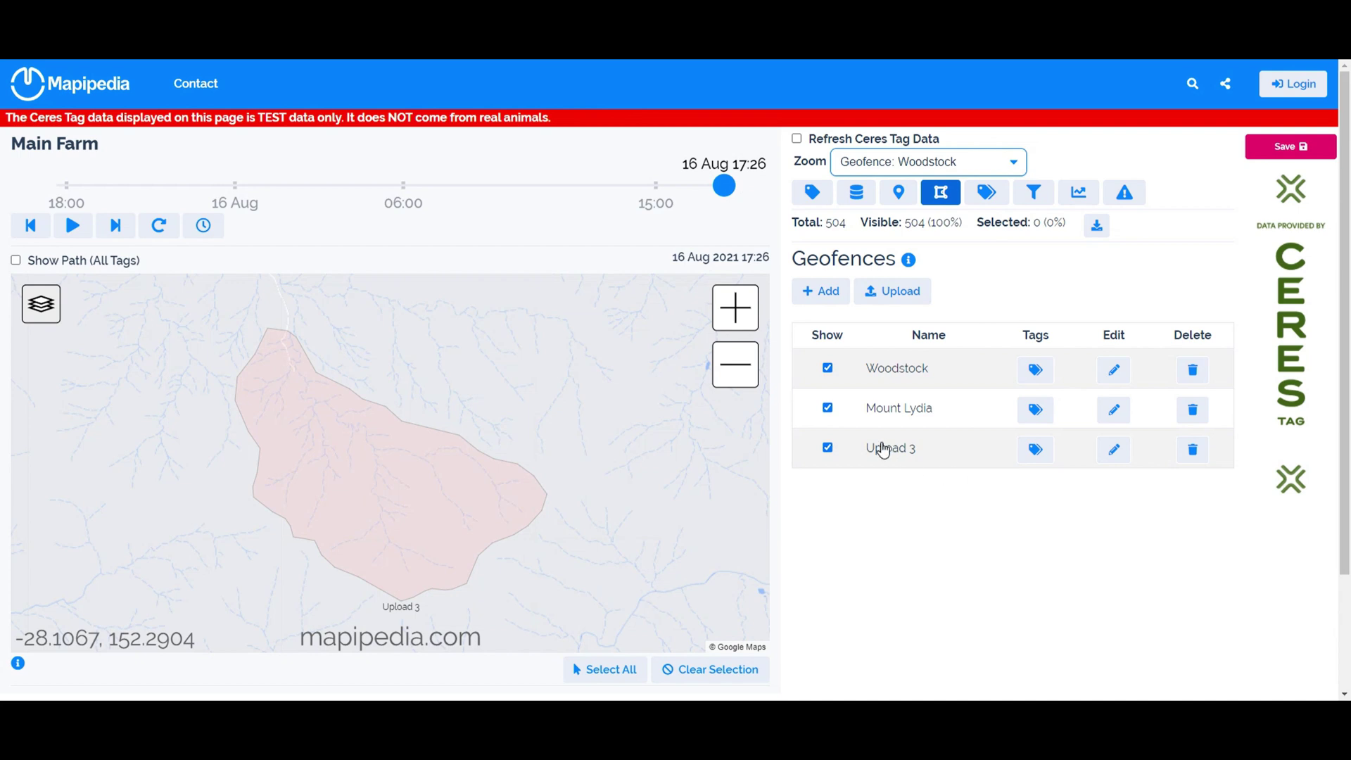
# Delete Upload 3 and re-upload the parcel as land_parcels_1.kml, then land_parcels_1_comma.csv.
pyautogui.click(1110, 452)
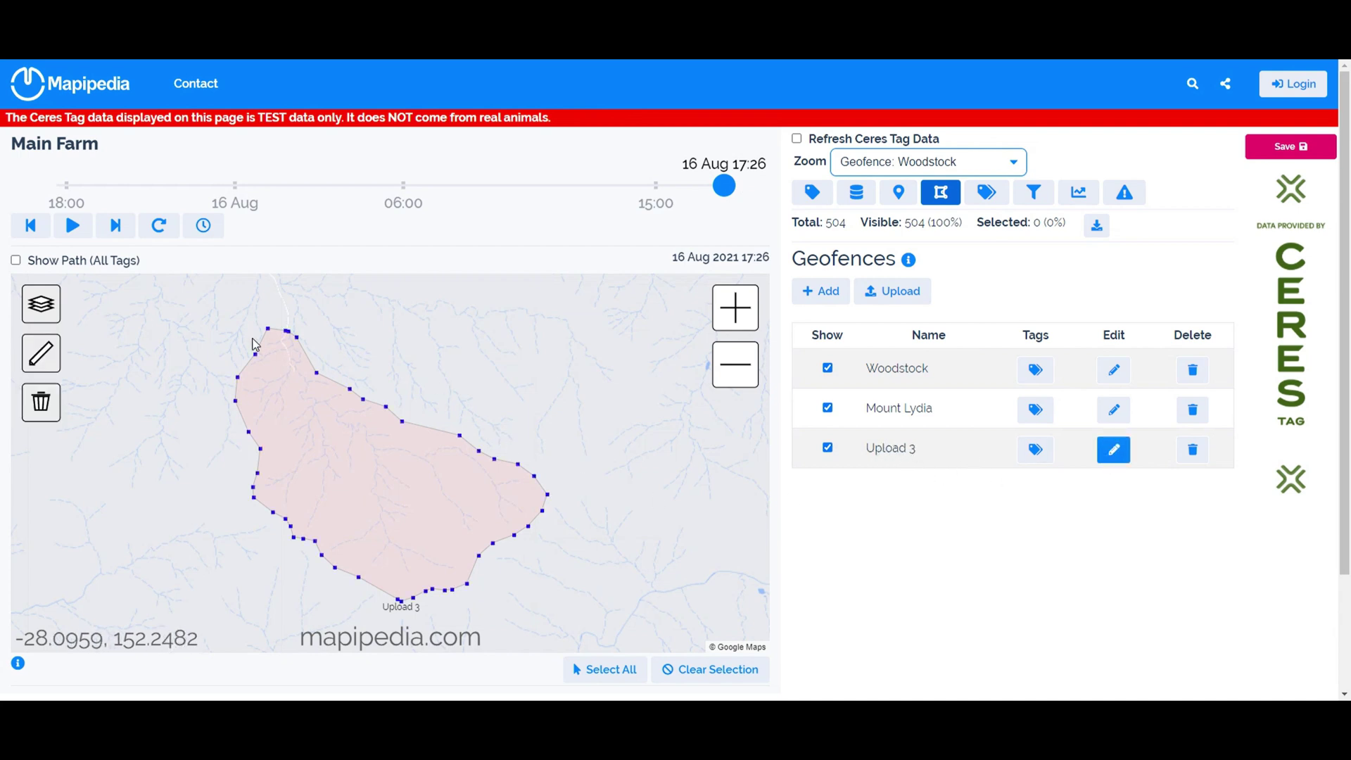
pyautogui.click(1113, 450)
pyautogui.click(1192, 449)
pyautogui.click(891, 299)
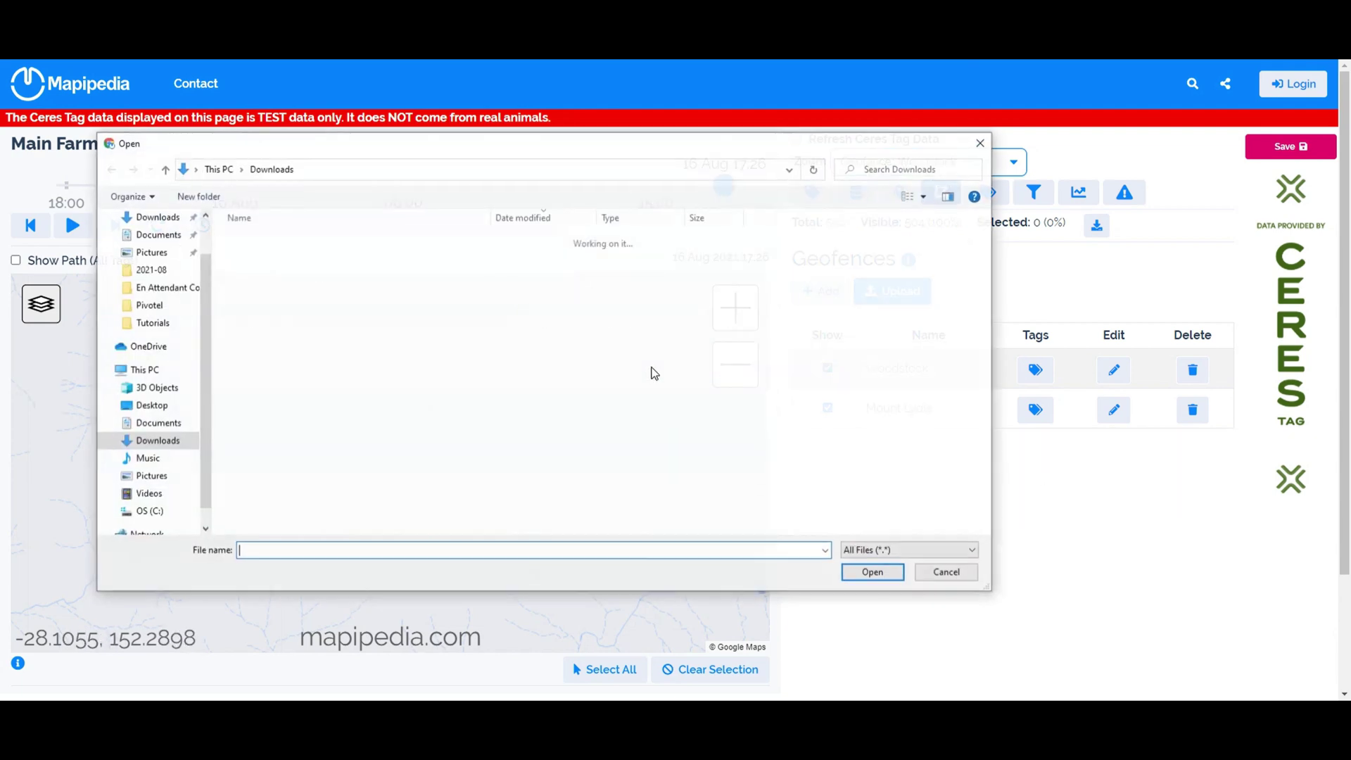
pyautogui.doubleClick(289, 321)
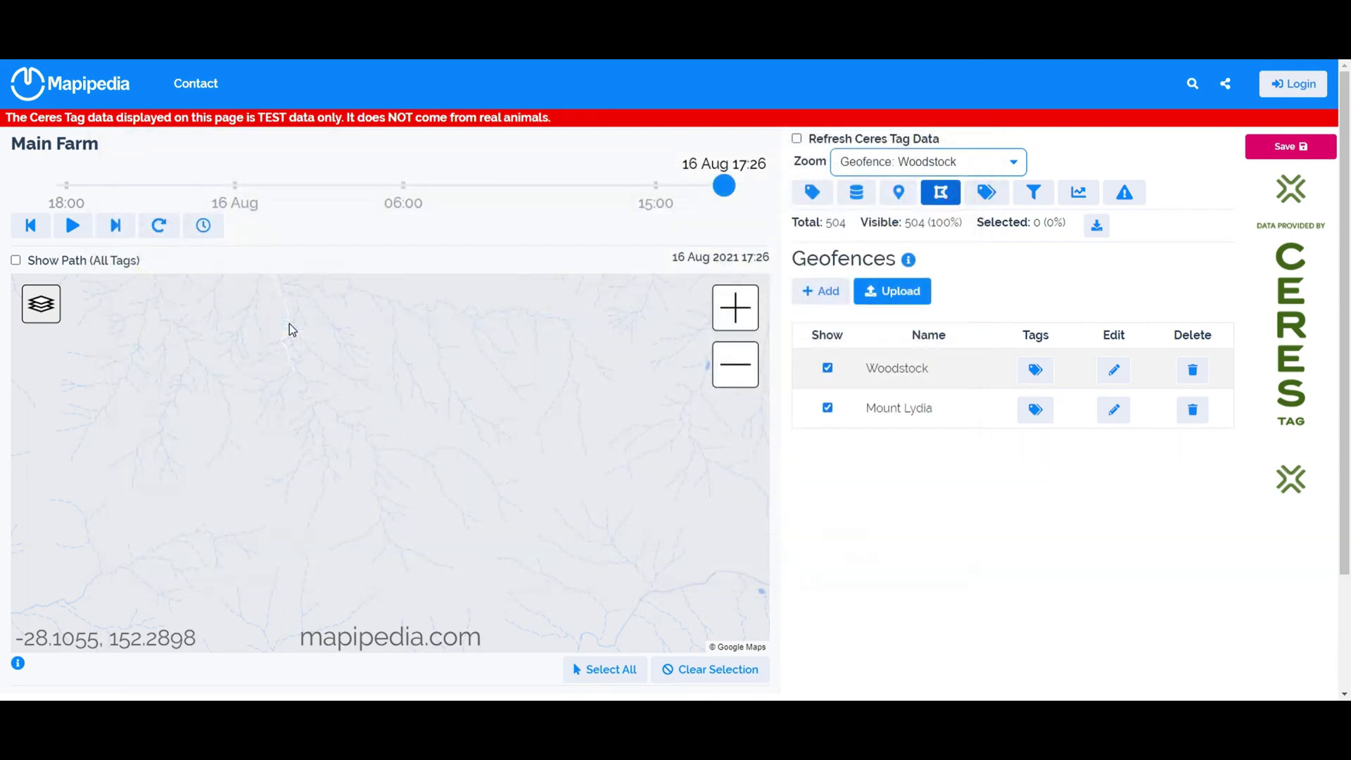
pyautogui.click(1184, 454)
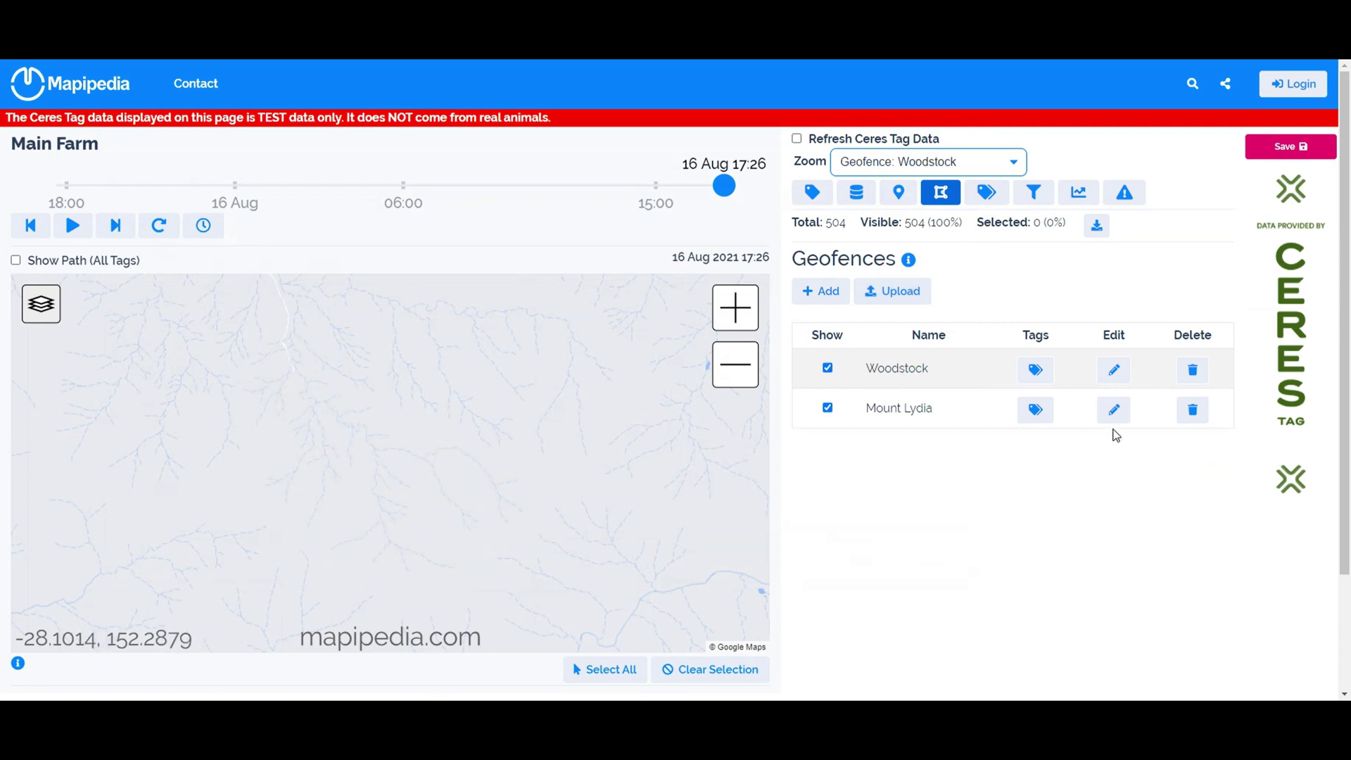
pyautogui.click(888, 294)
pyautogui.doubleClick(278, 307)
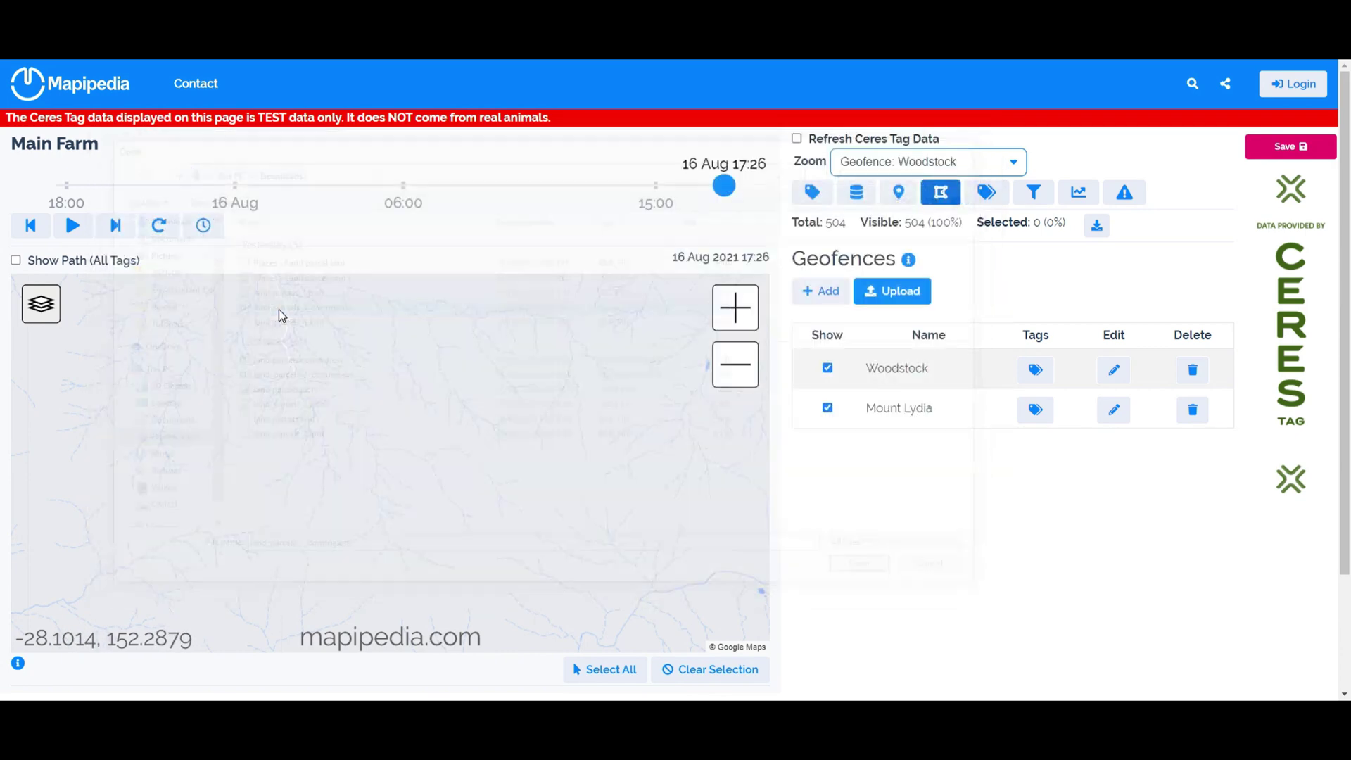
# Load the parcel geofences from land_parcels_2.json and delete the Upload 3 geofence.
pyautogui.click(1191, 449)
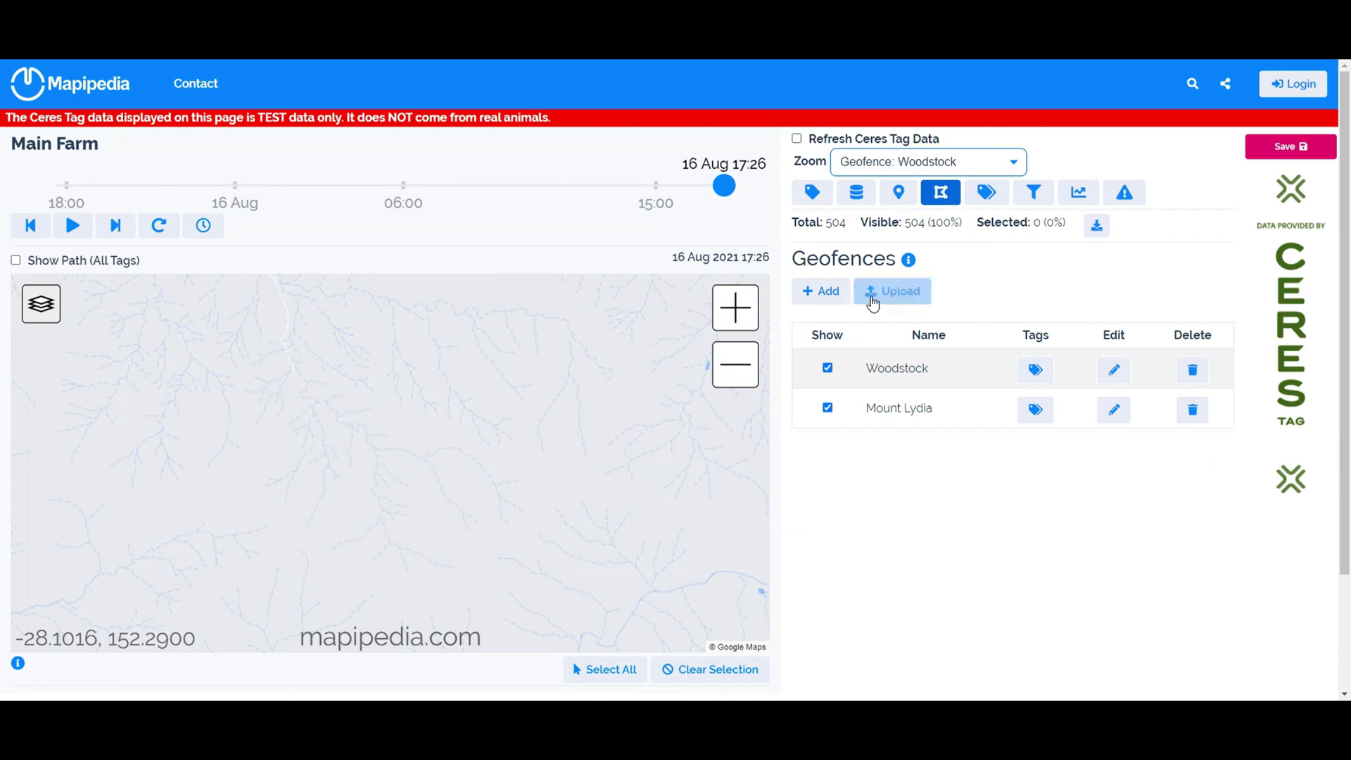
pyautogui.click(890, 292)
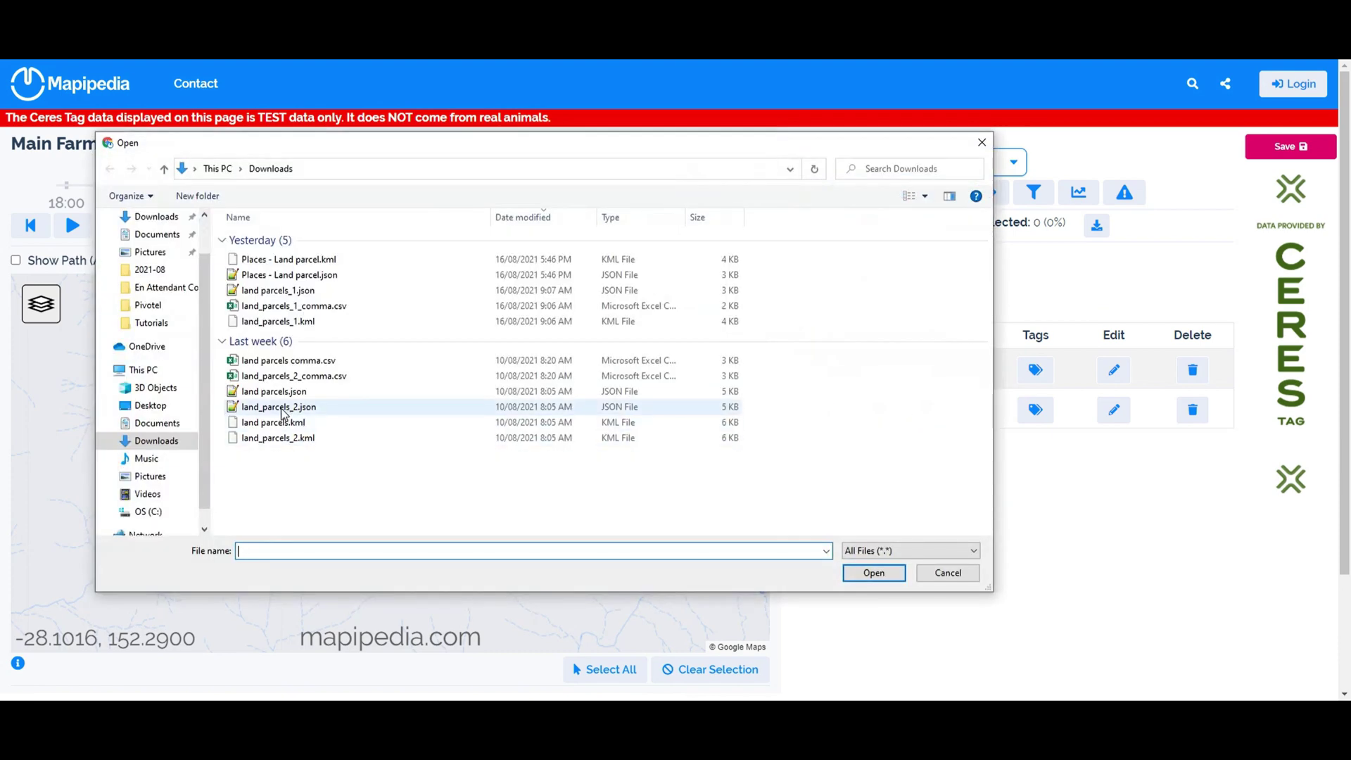
pyautogui.doubleClick(281, 408)
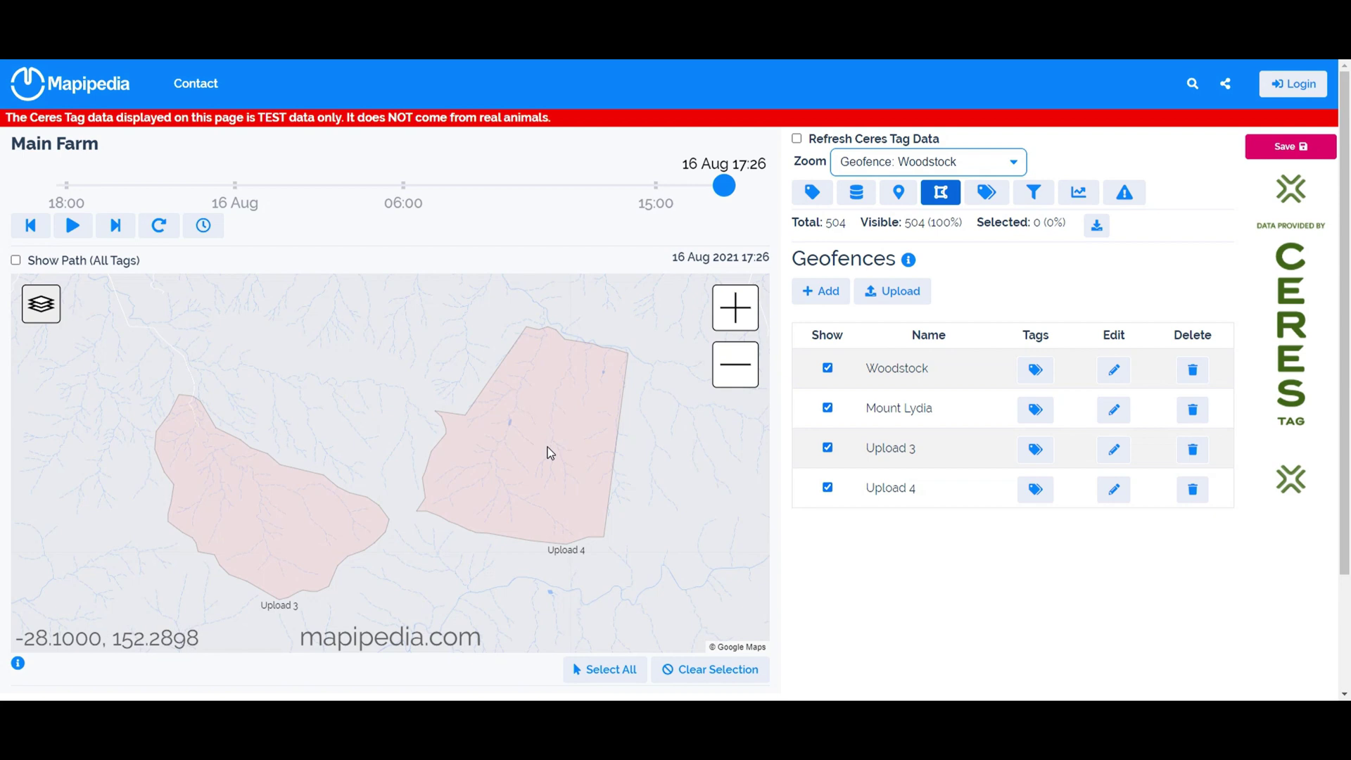
pyautogui.click(1194, 453)
# Delete the Upload 4 geofence and open Queensland Globe using the address saved in the notes.
pyautogui.click(1194, 452)
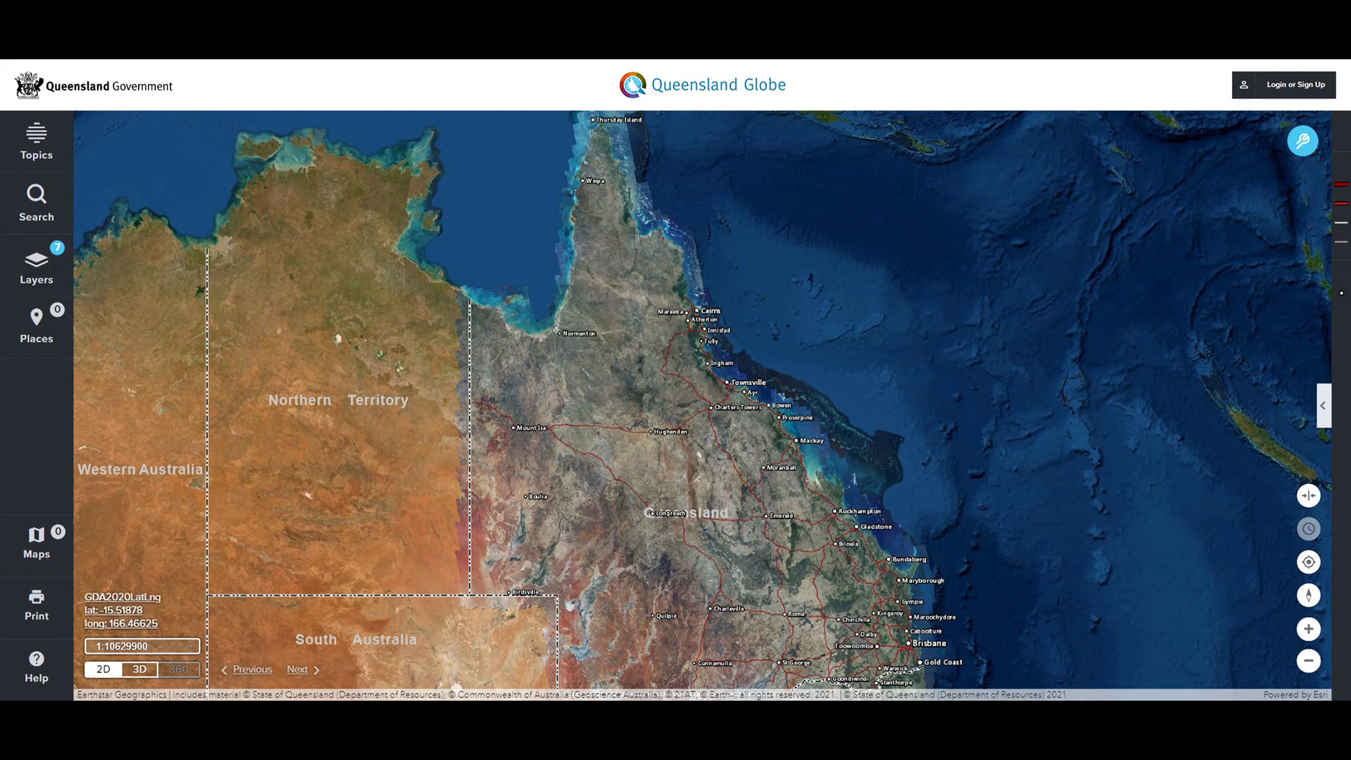
pyautogui.moveTo(1350, 125); pyautogui.dragTo(672, 141)
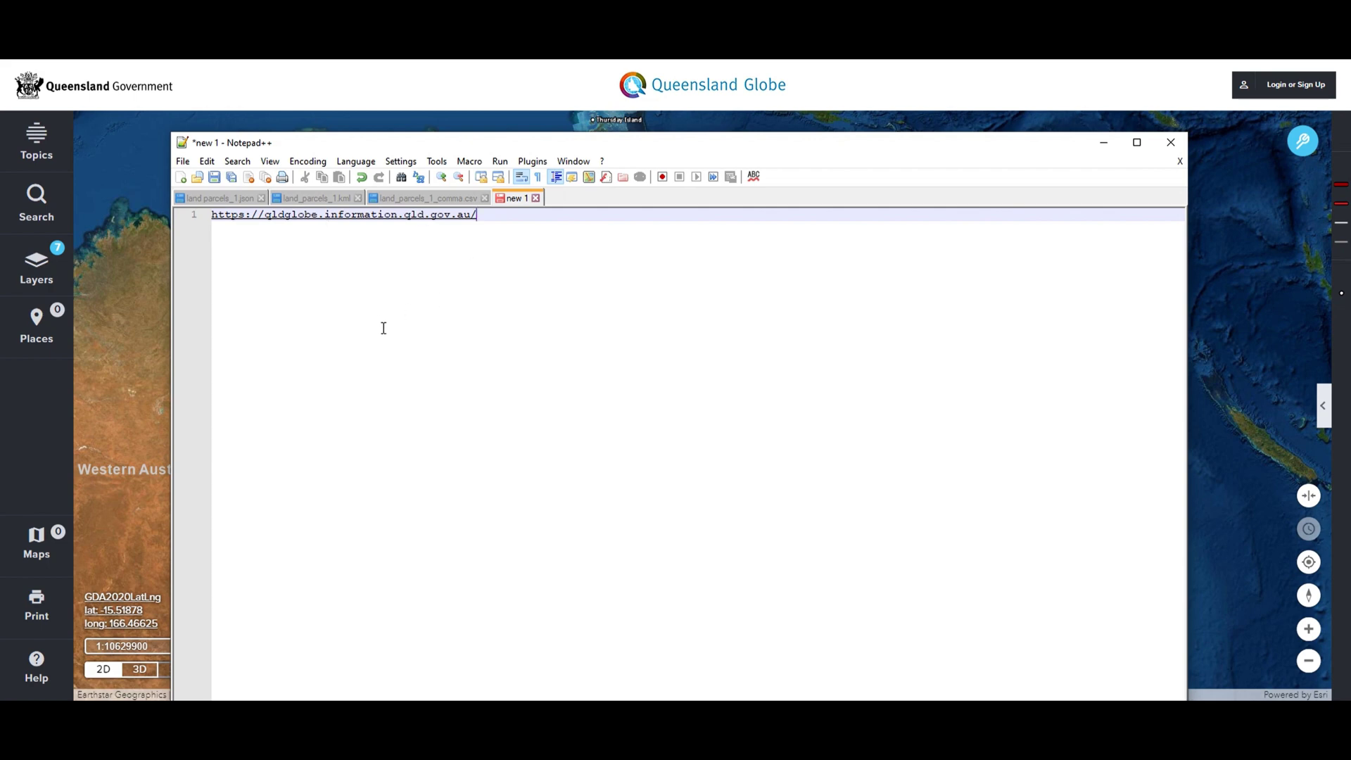
pyautogui.moveTo(533, 143); pyautogui.dragTo(1044, 166)
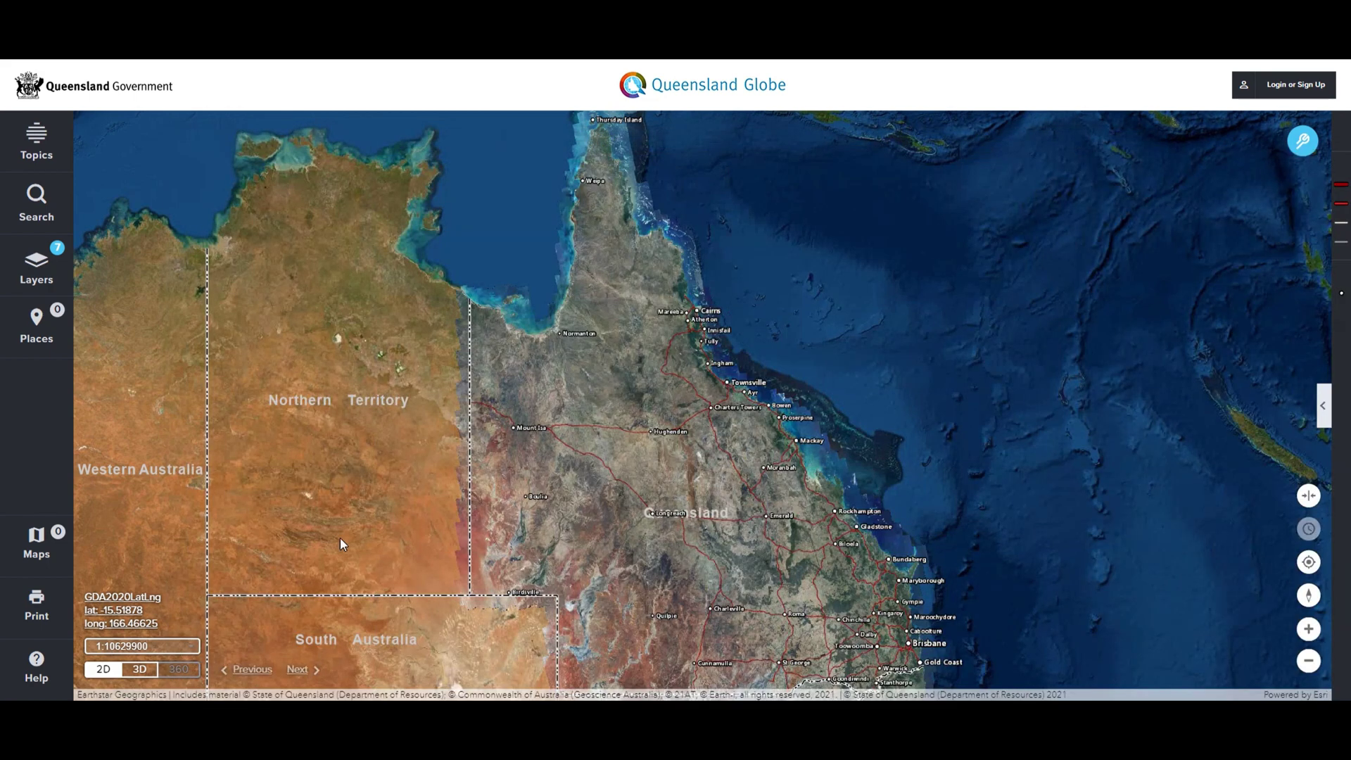
# Add the Land parcels layer by filtering the available layers for 'parcels'.
pyautogui.click(38, 264)
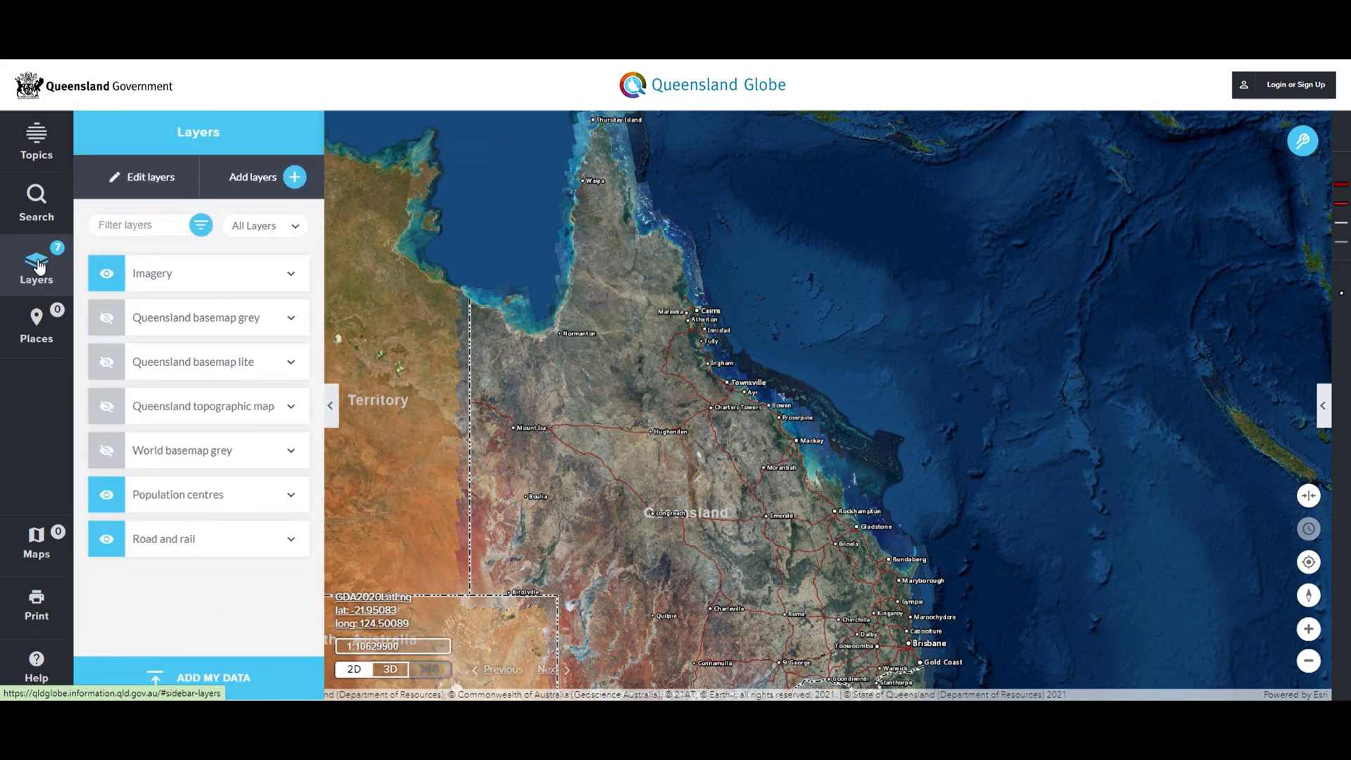
pyautogui.click(252, 180)
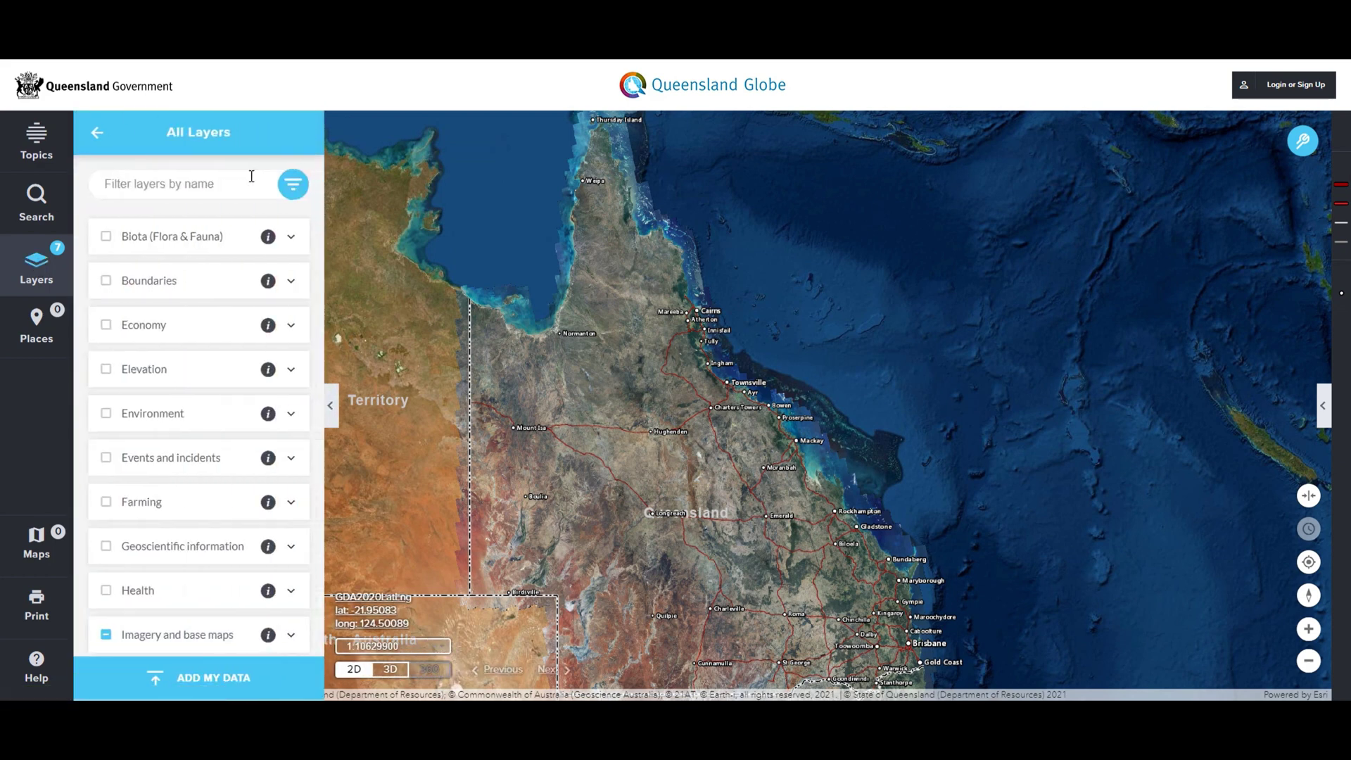
pyautogui.click(223, 184)
pyautogui.write('parcels')
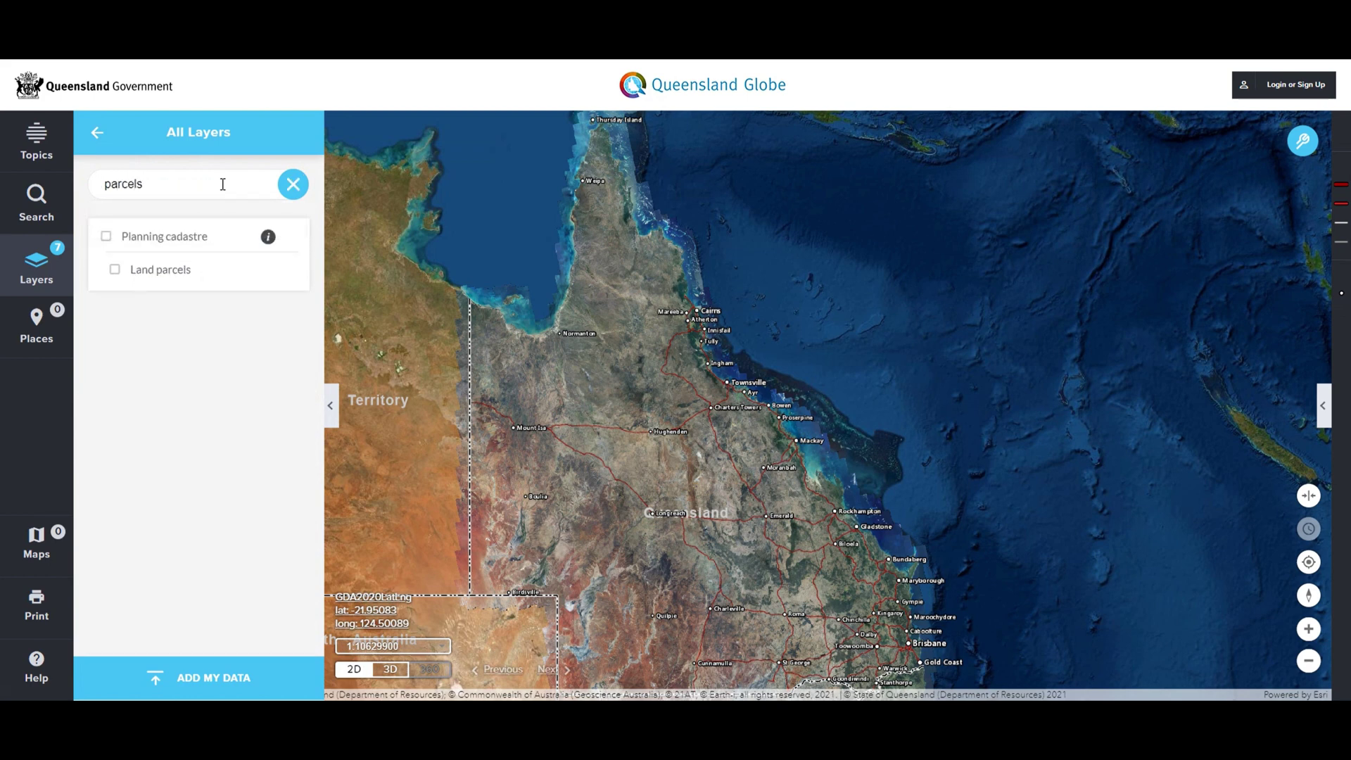
pyautogui.click(116, 273)
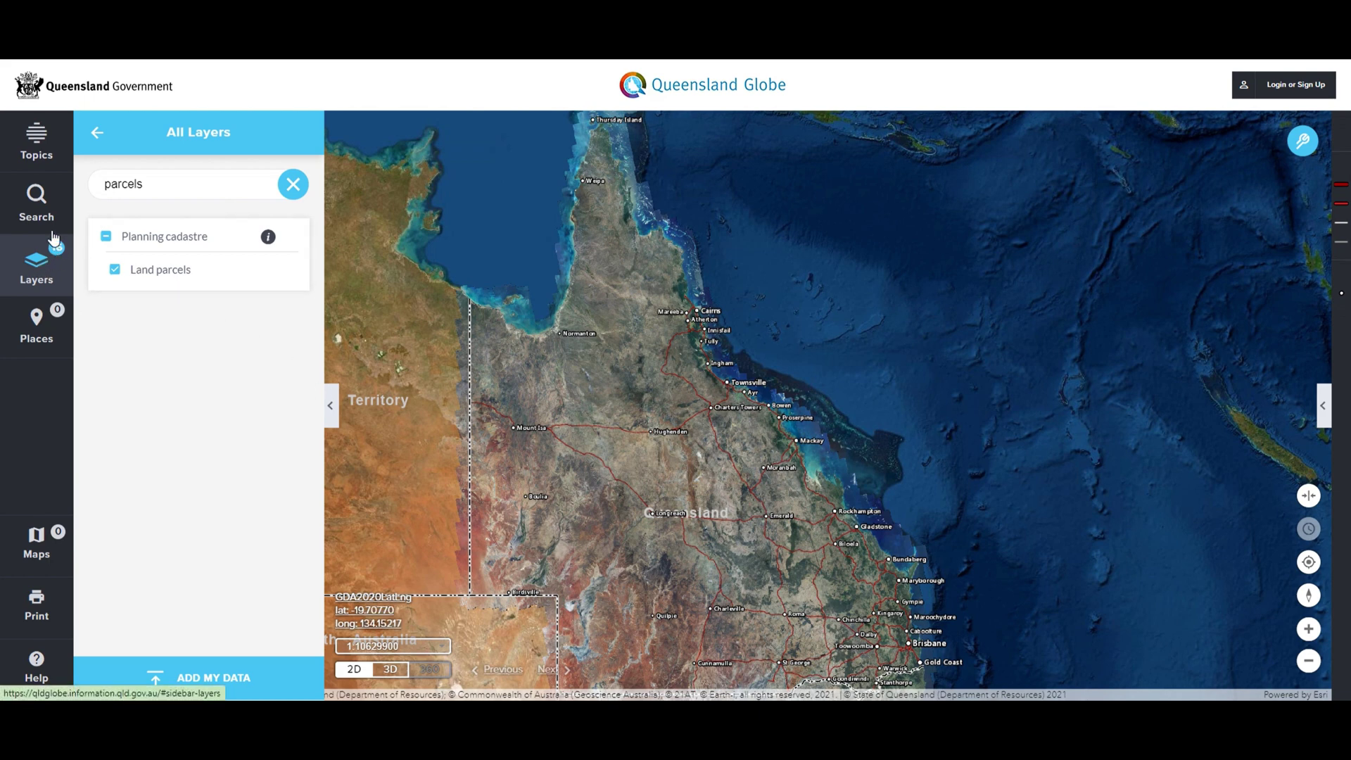
pyautogui.click(35, 209)
pyautogui.click(173, 226)
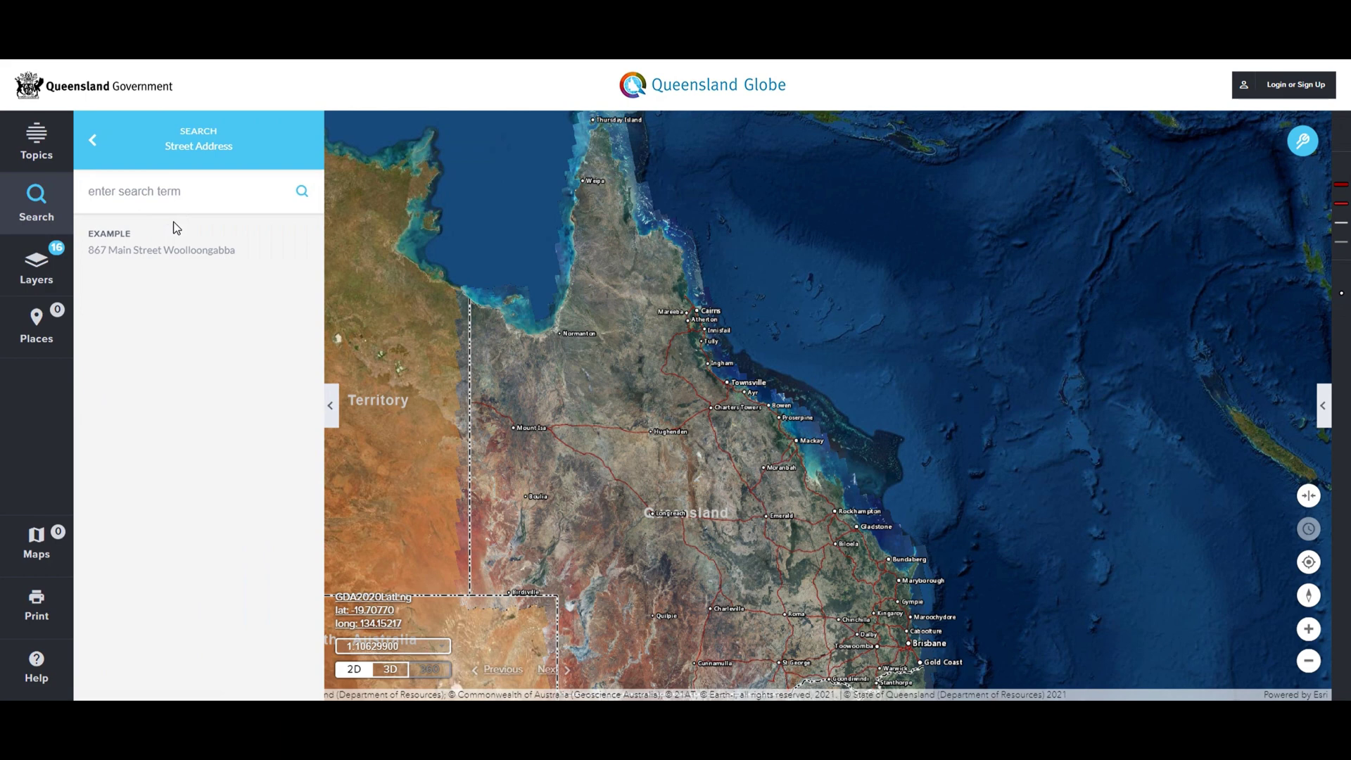
pyautogui.click(202, 303)
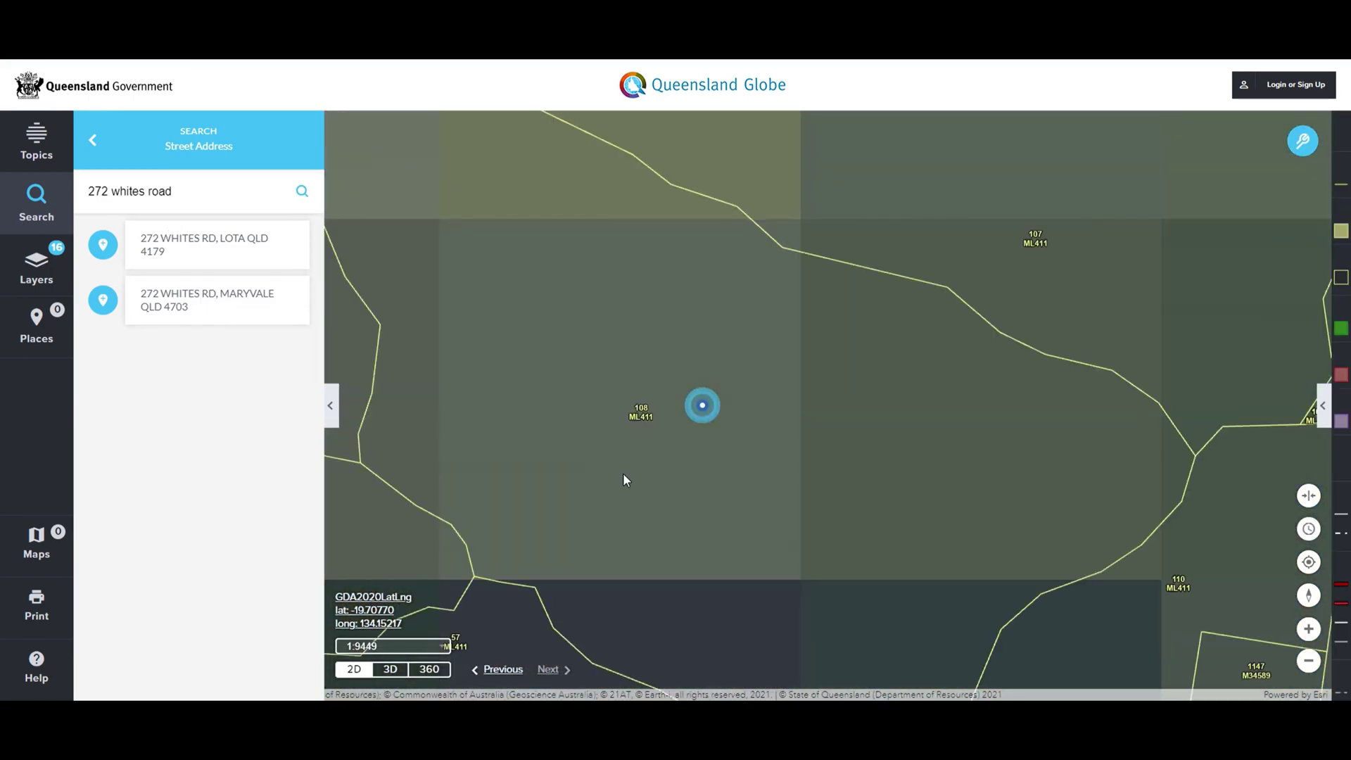
pyautogui.scroll(-1, 795, 443)
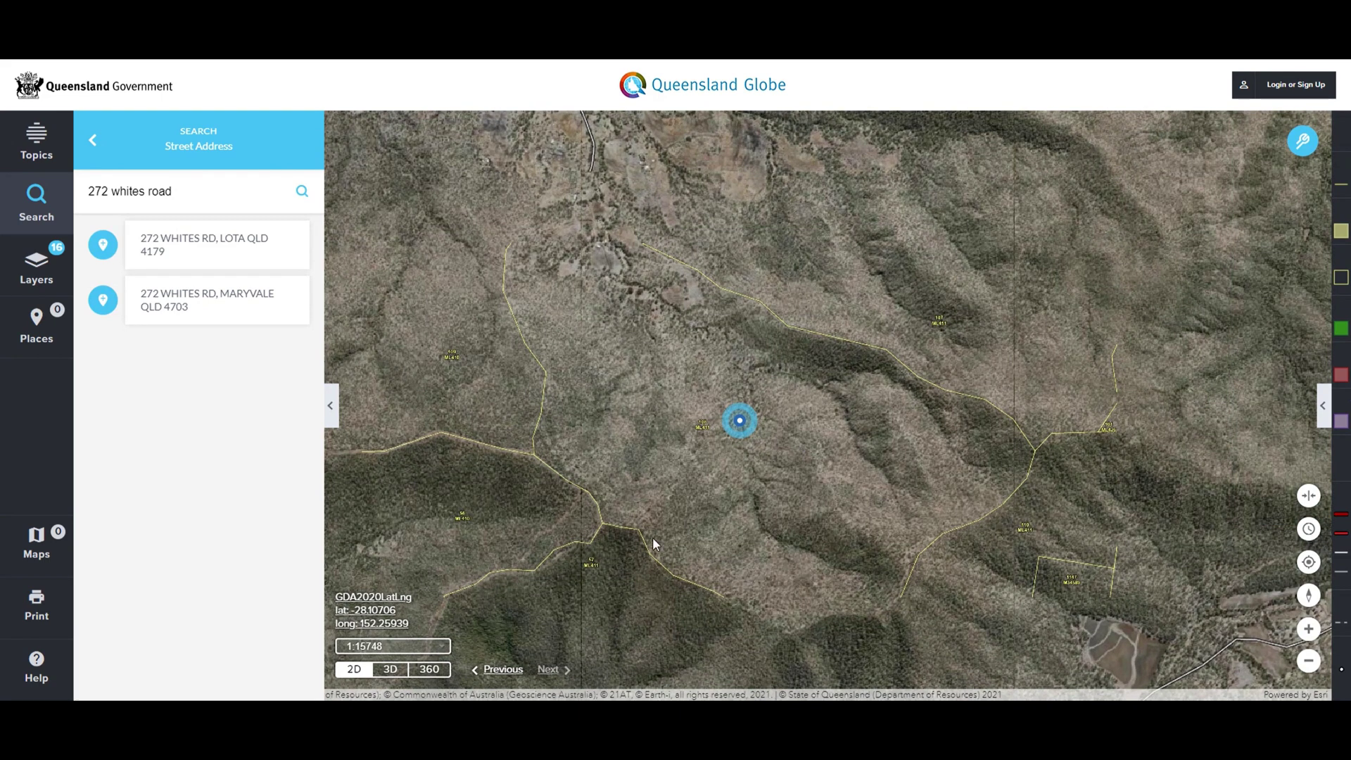
# Identify the parcel at the address marker with Select first item on, showing lot 108ML411.
pyautogui.click(1303, 144)
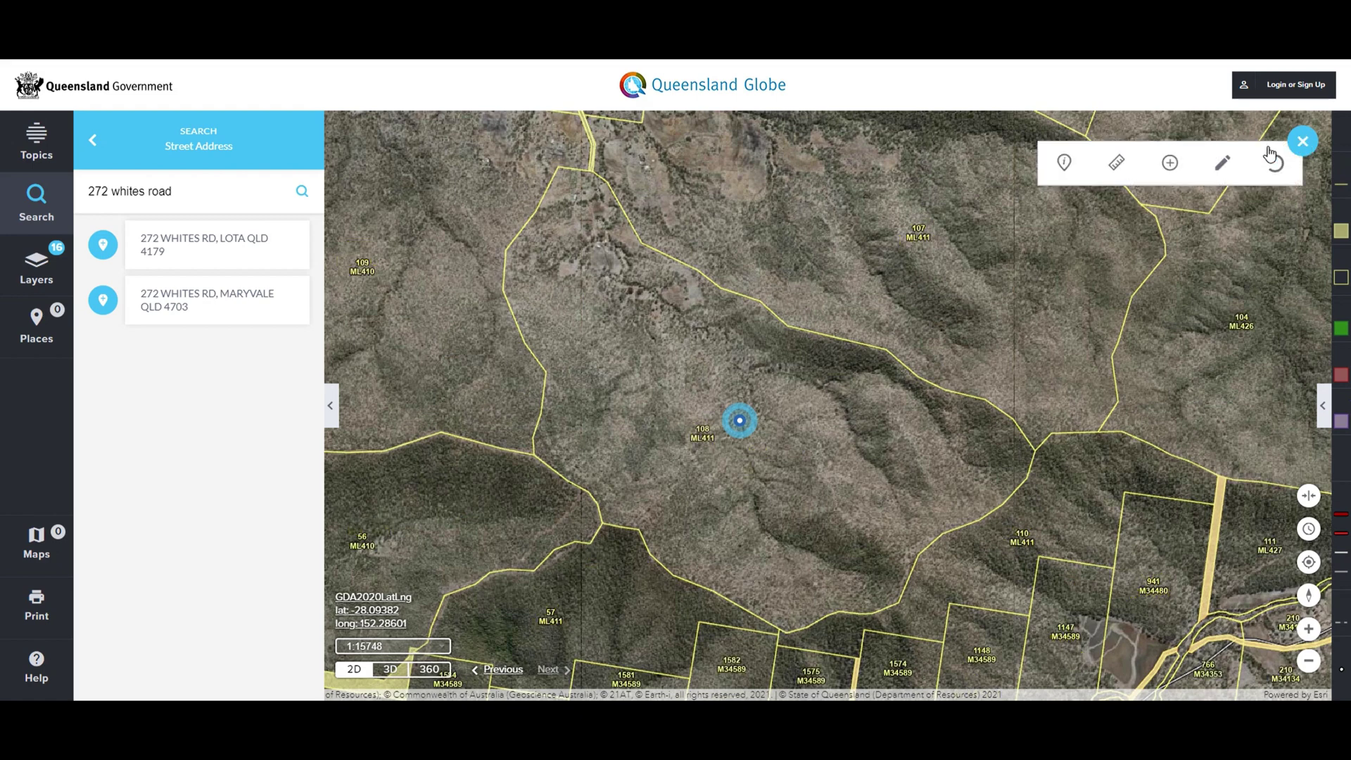
pyautogui.click(1065, 164)
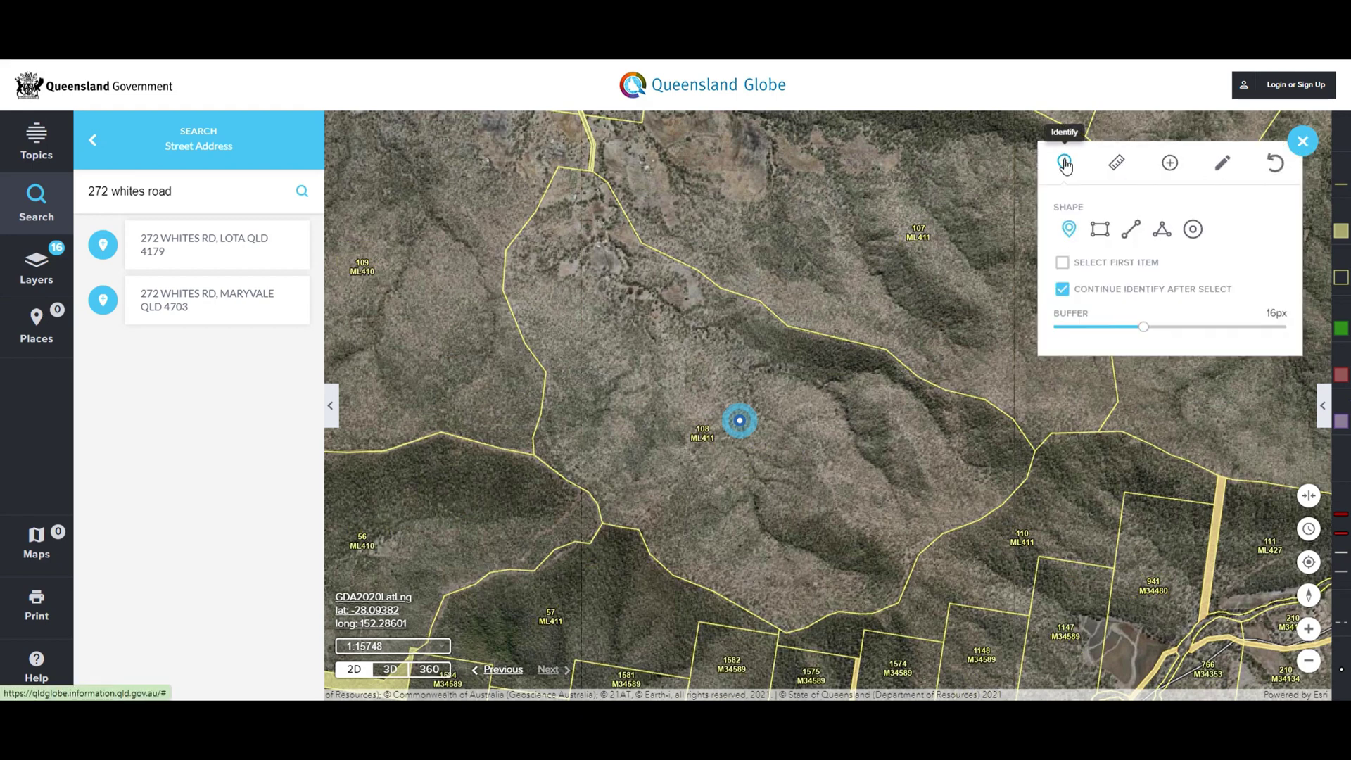
pyautogui.click(1063, 264)
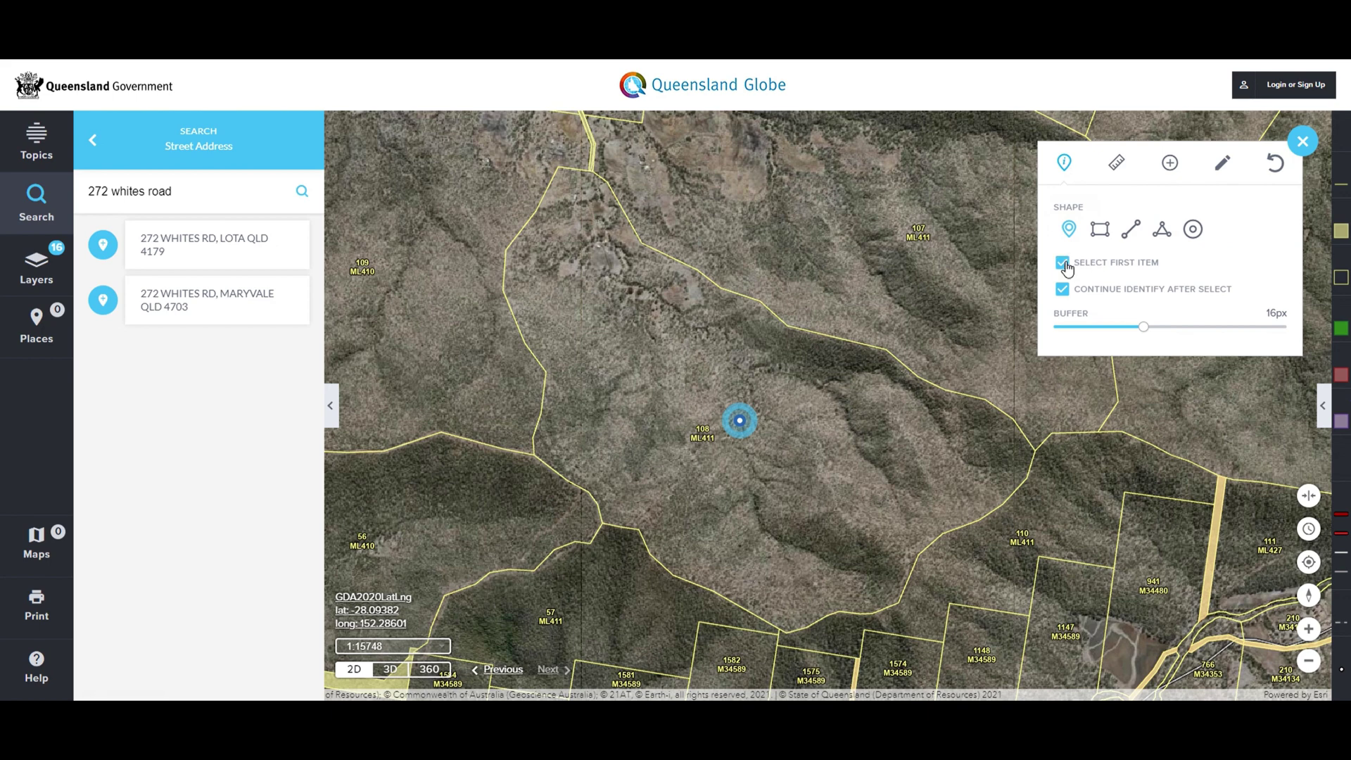
pyautogui.click(648, 345)
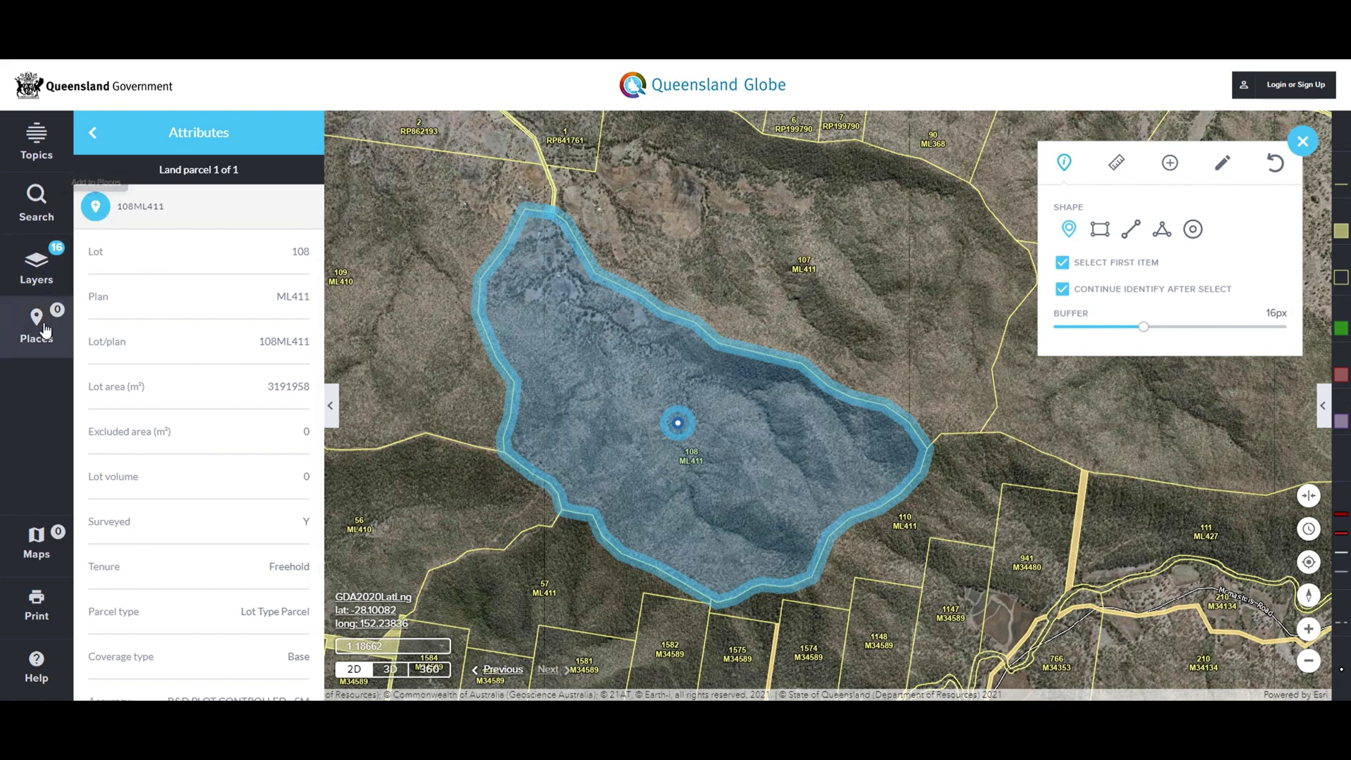
# Save parcel 108ML411 to Places and download it as a KML file.
pyautogui.click(96, 206)
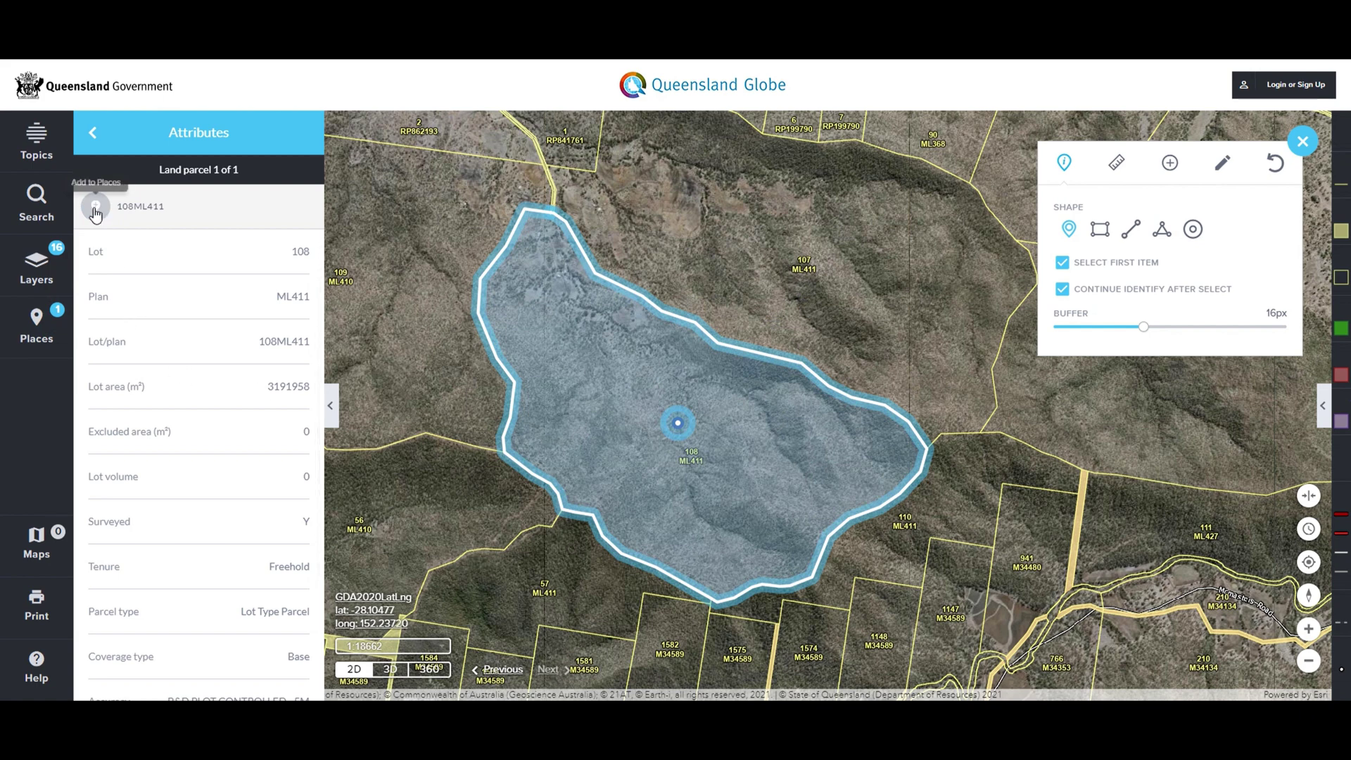
pyautogui.click(36, 327)
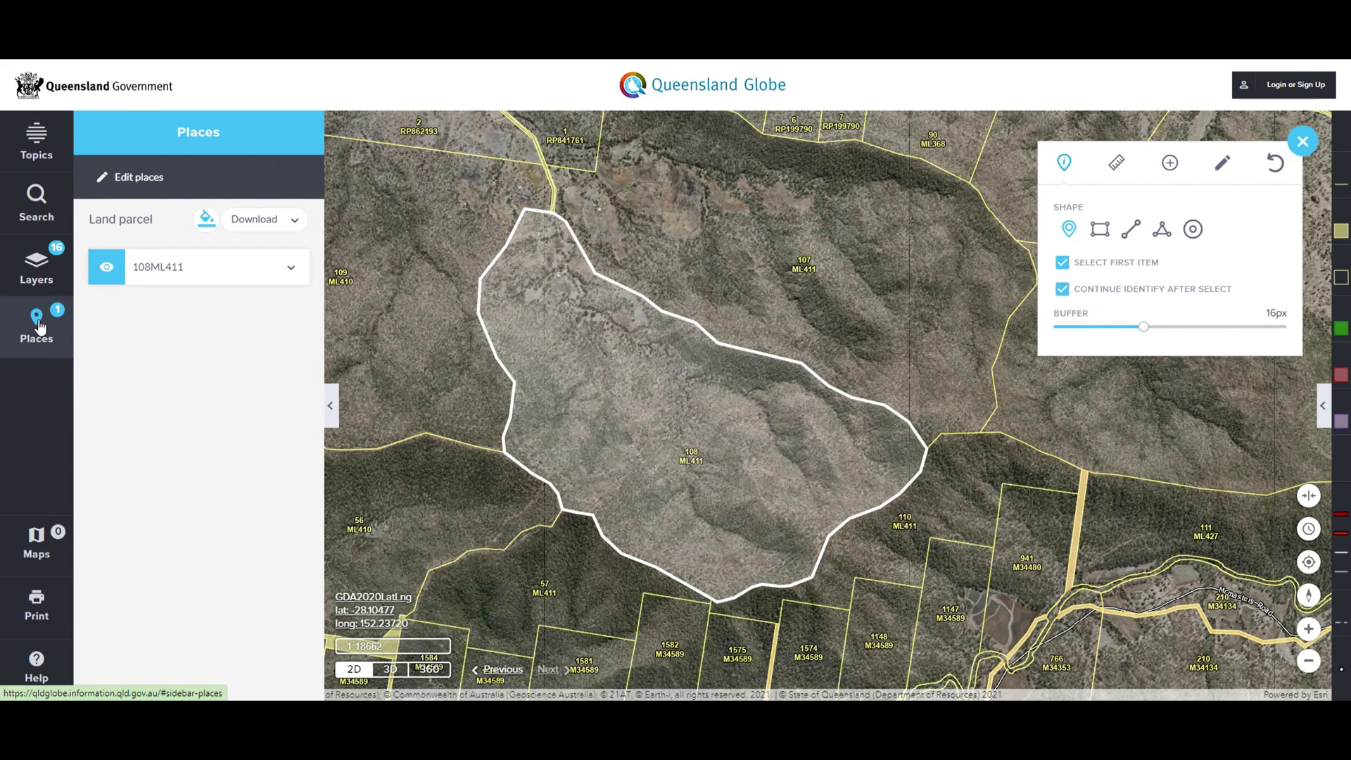
pyautogui.click(295, 221)
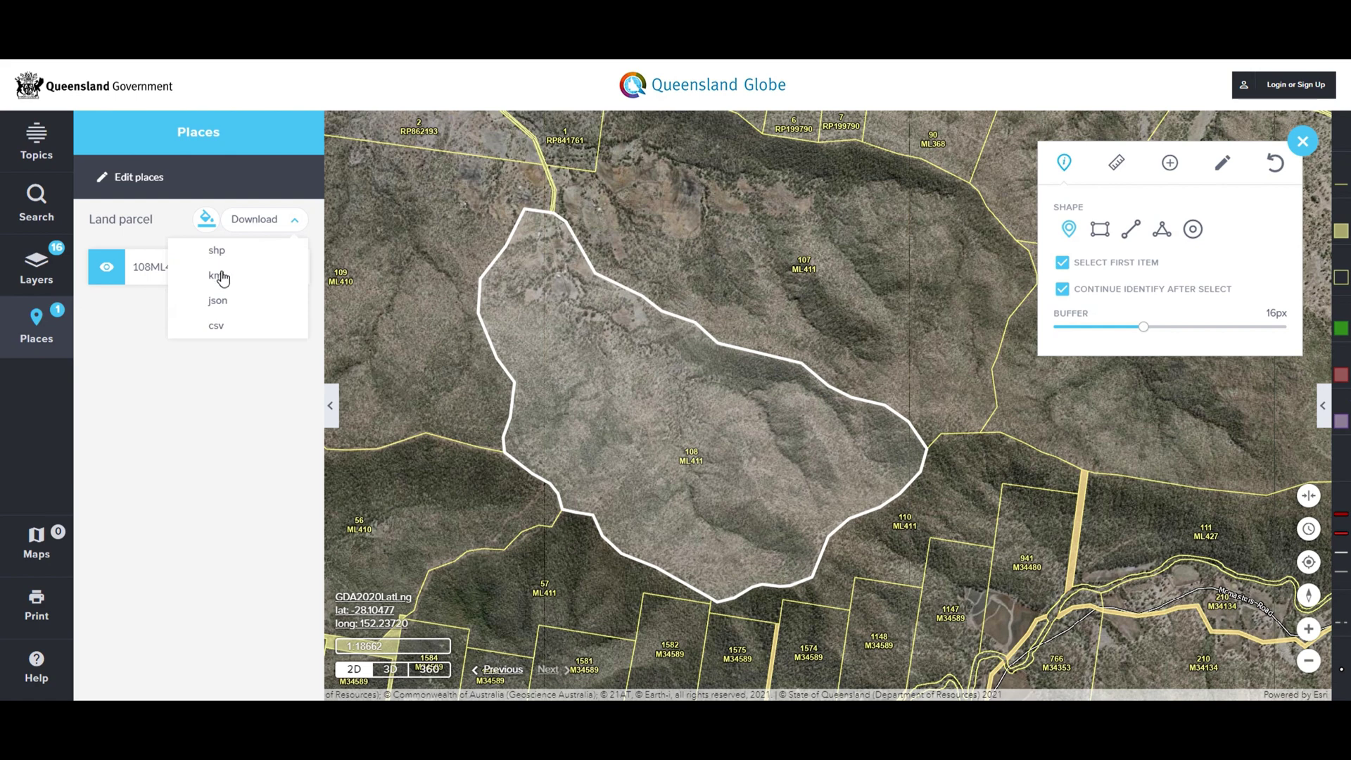
pyautogui.click(218, 277)
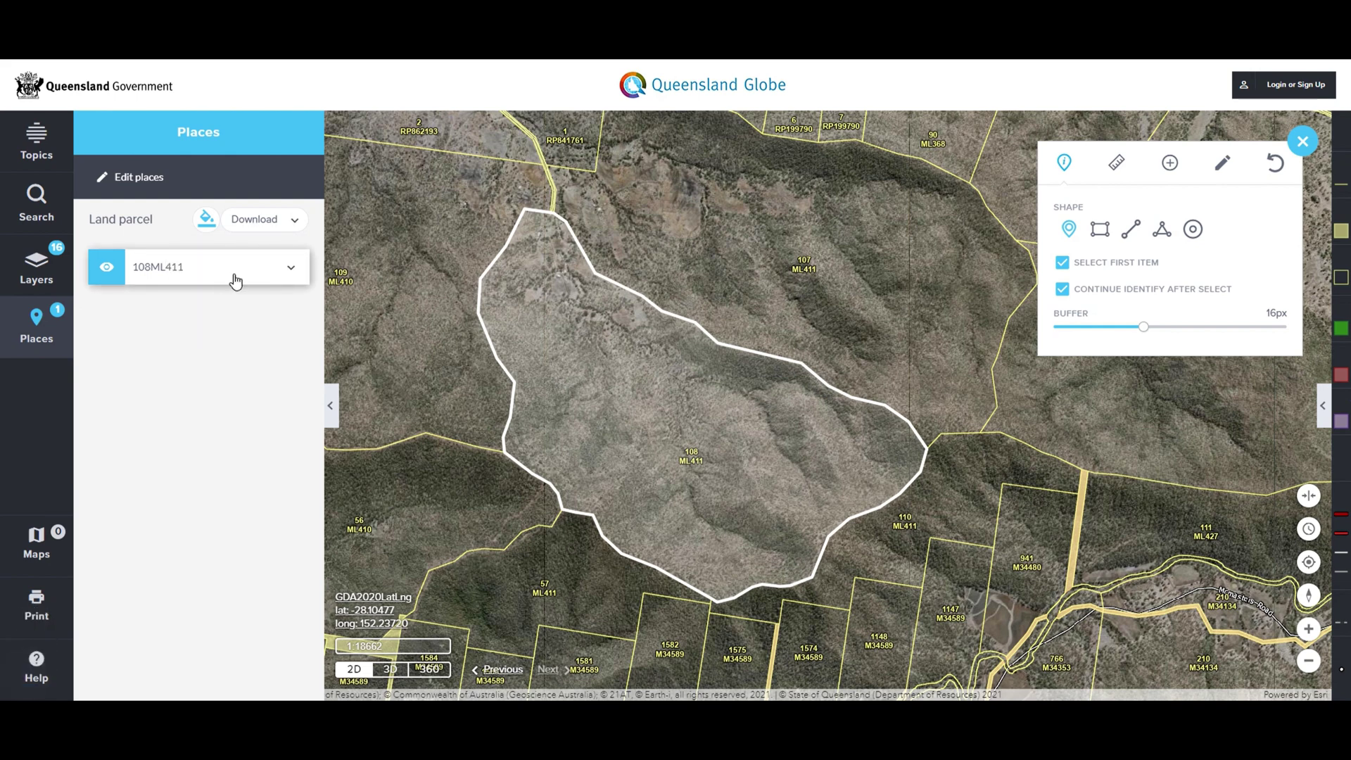
# Download the parcel as a JSON file as well, then close the format list.
pyautogui.click(294, 234)
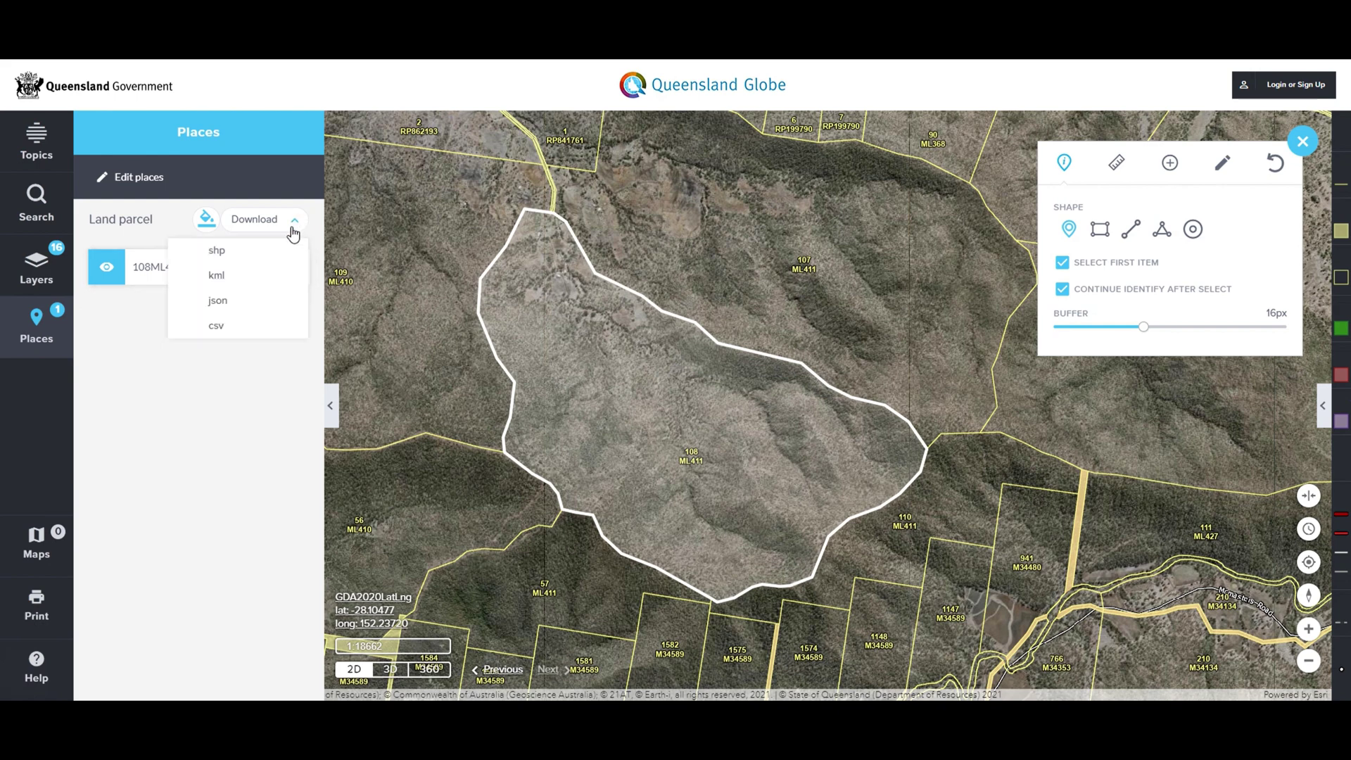
pyautogui.click(218, 301)
pyautogui.click(298, 225)
pyautogui.click(297, 225)
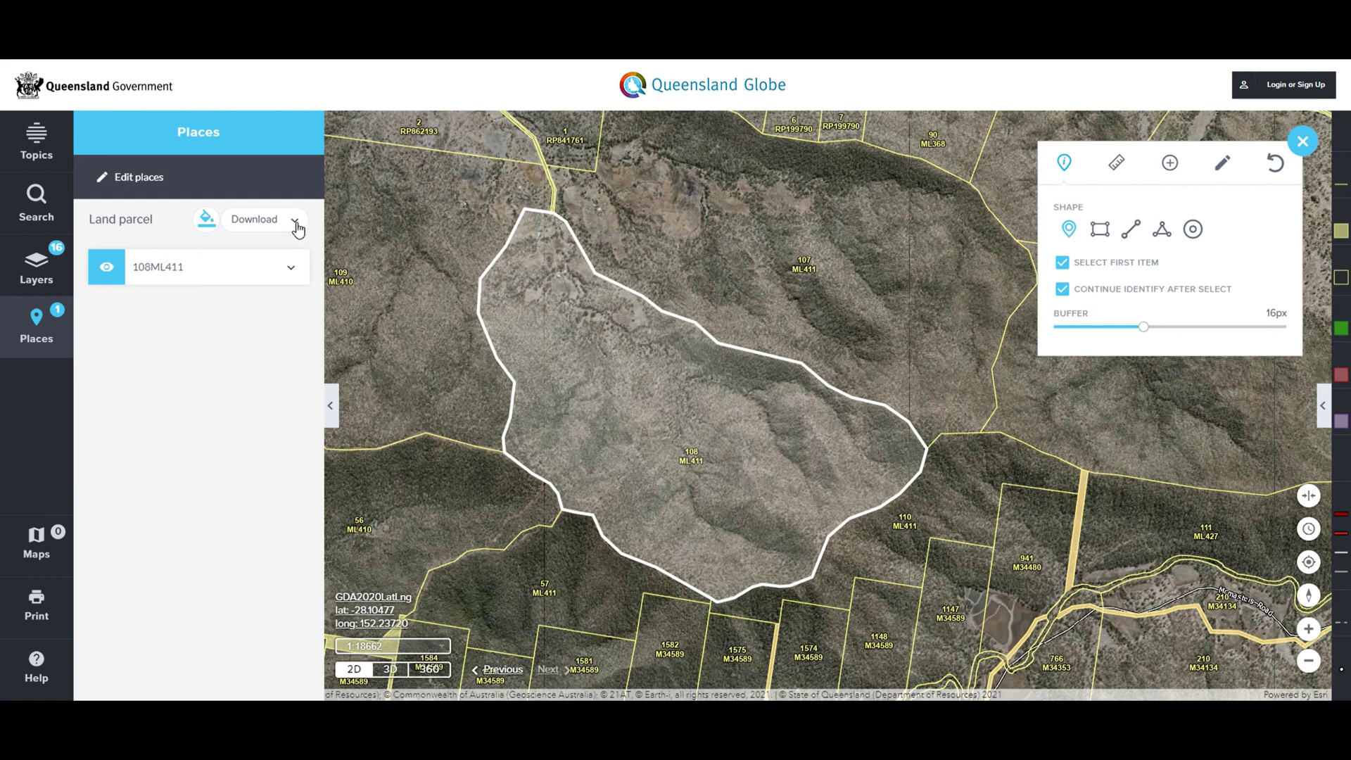